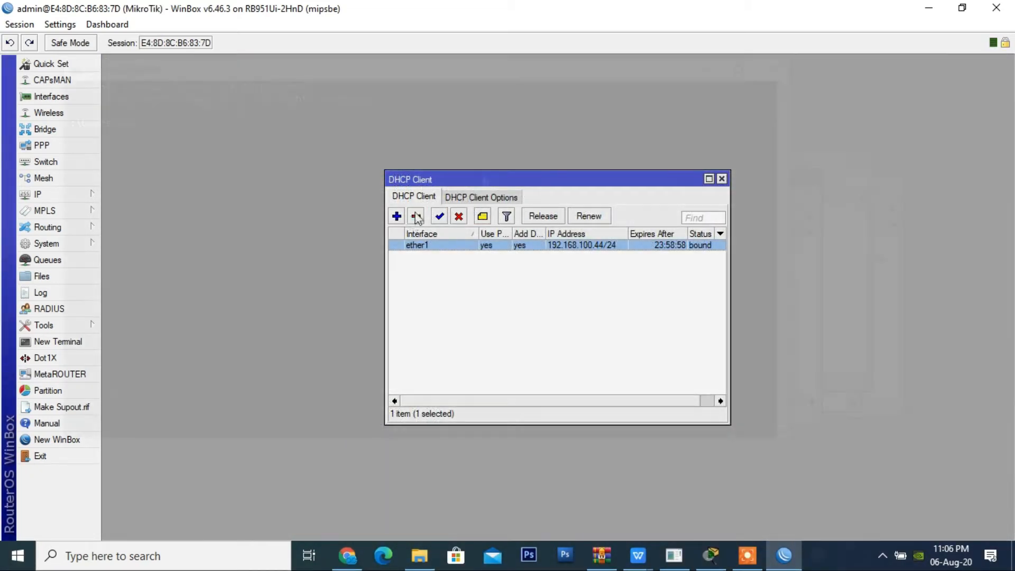
# Step: Enter a ping command for google.com in the Windows Command Prompt
pyautogui.write('ping')
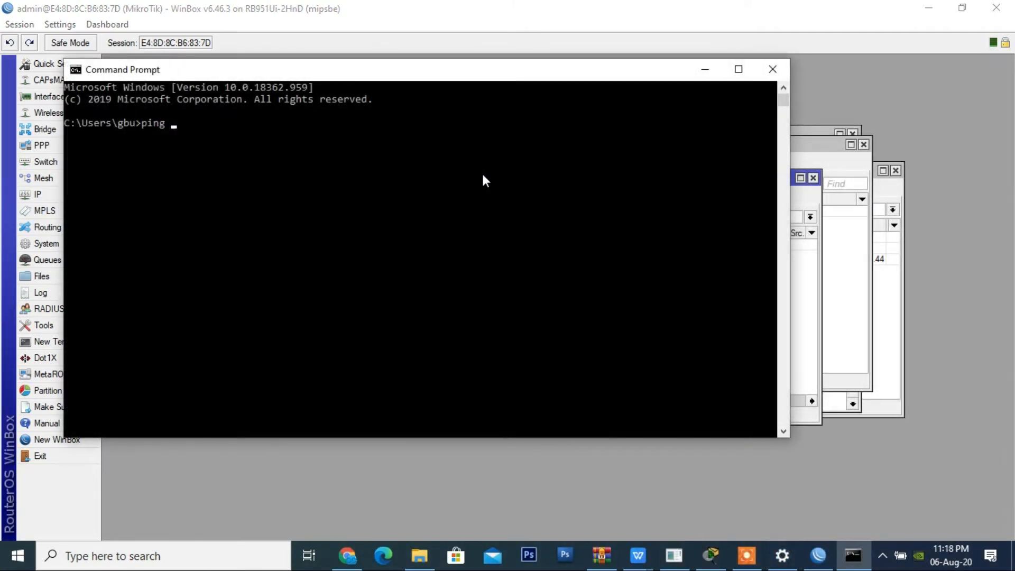
pyautogui.write(' google.co')
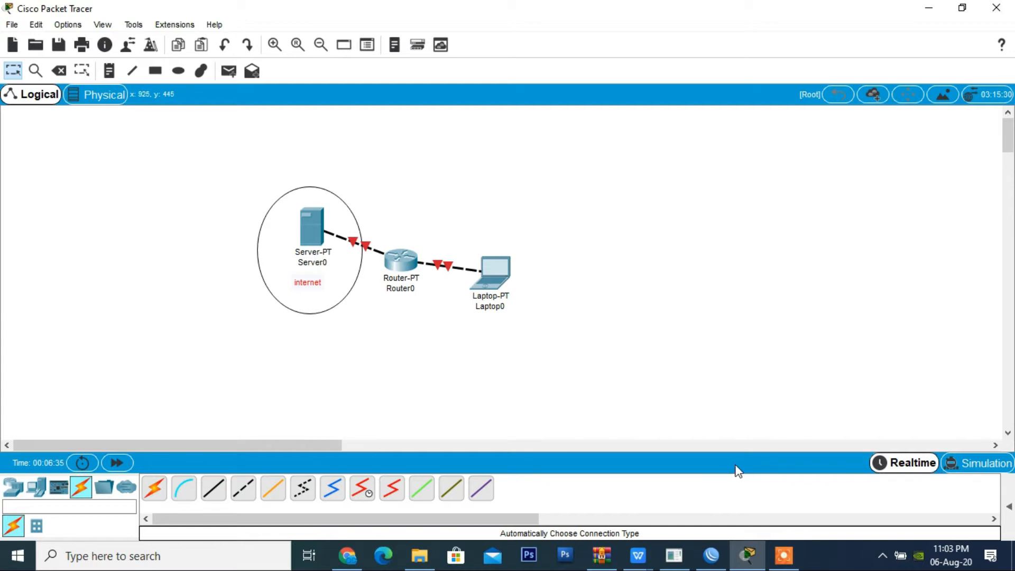
# Step: Close the open WinBox session and relaunch WinBox from the winbox 3.18.exe shortcut in the Desktop folder
pyautogui.click(716, 565)
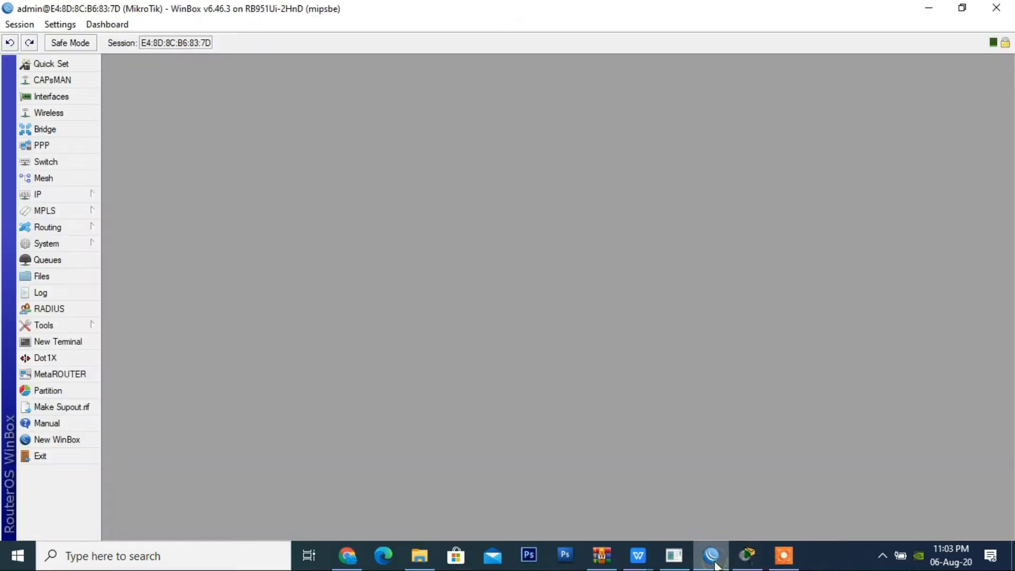
pyautogui.click(995, 8)
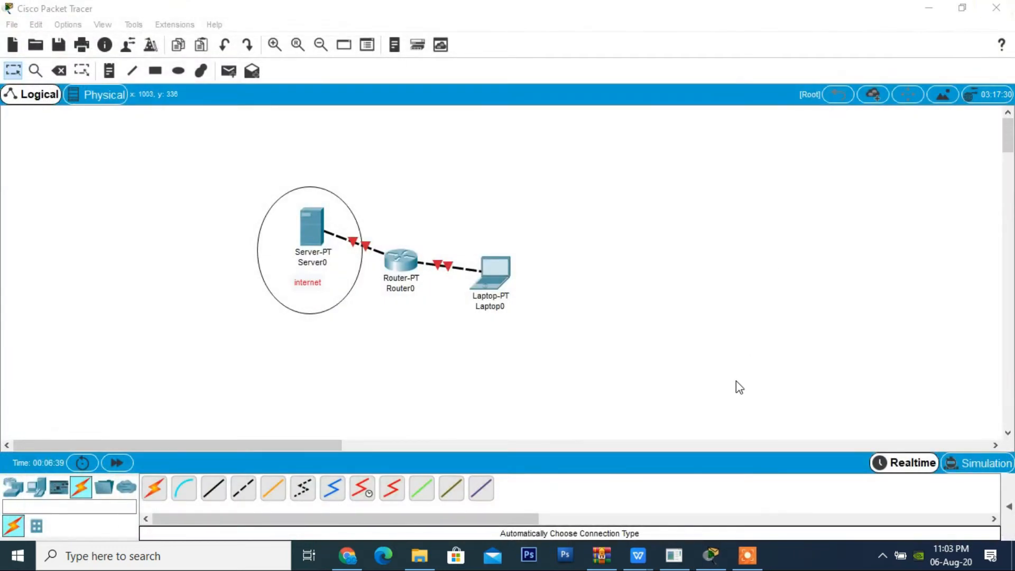
pyautogui.click(429, 559)
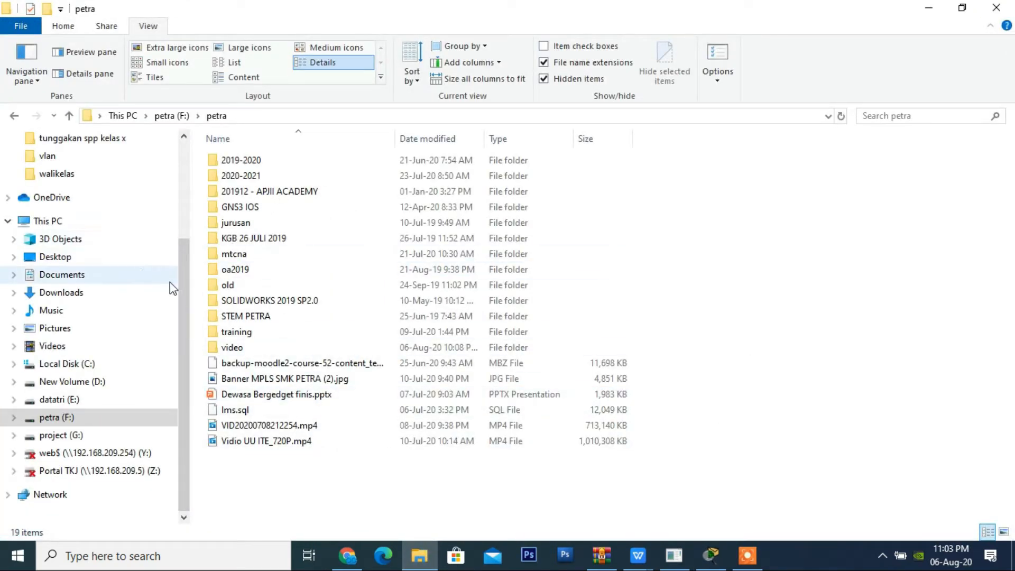
pyautogui.click(80, 261)
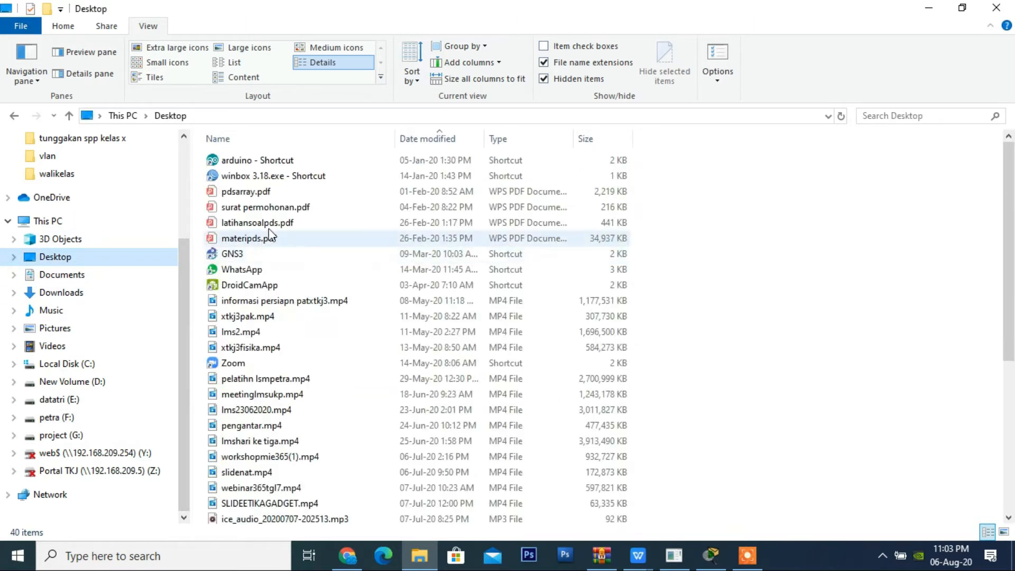
pyautogui.click(295, 180)
pyautogui.doubleClick(294, 180)
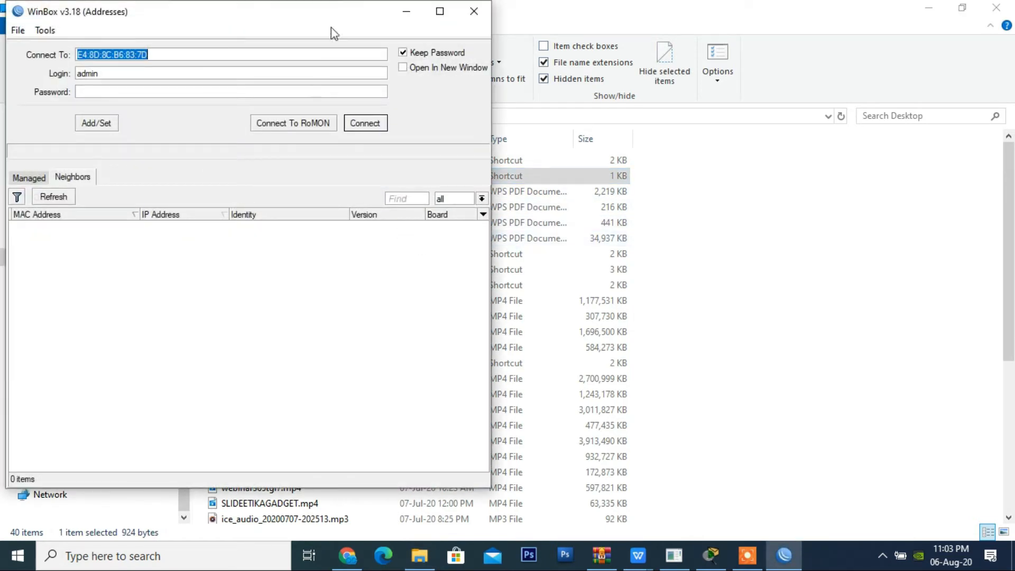
# Step: Connect to the discovered MikroTik router by its MAC address E4:8D:8C:B6:83:7D, using login admin and an empty password
pyautogui.moveTo(346, 11); pyautogui.dragTo(644, 32)
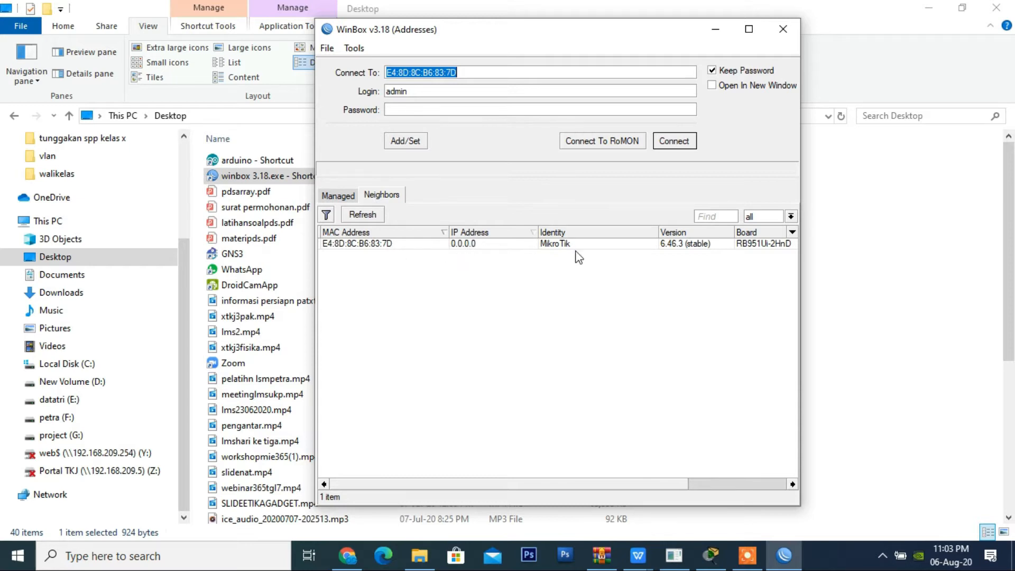
pyautogui.click(379, 244)
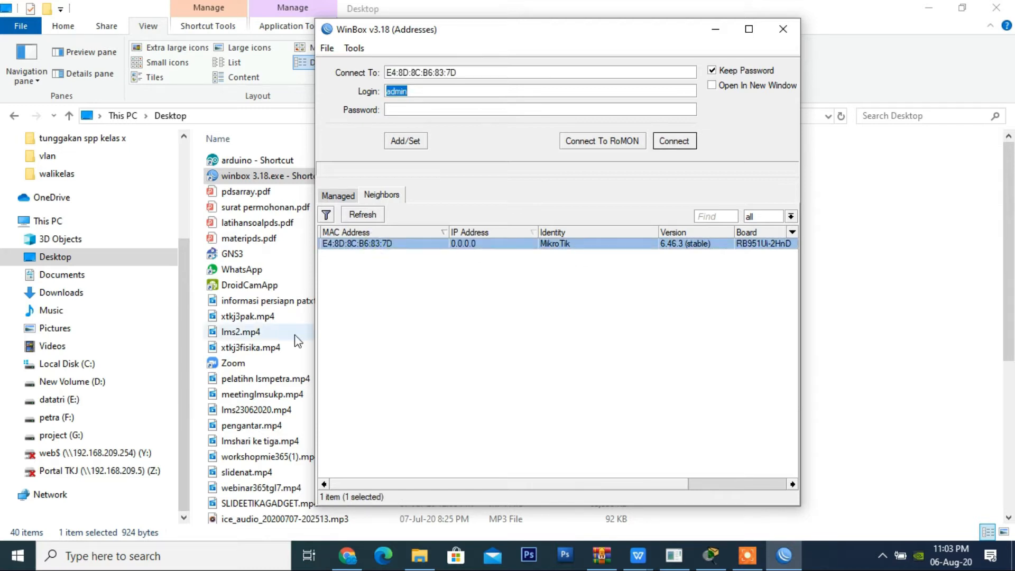
pyautogui.click(446, 95)
pyautogui.doubleClick(445, 95)
pyautogui.click(421, 108)
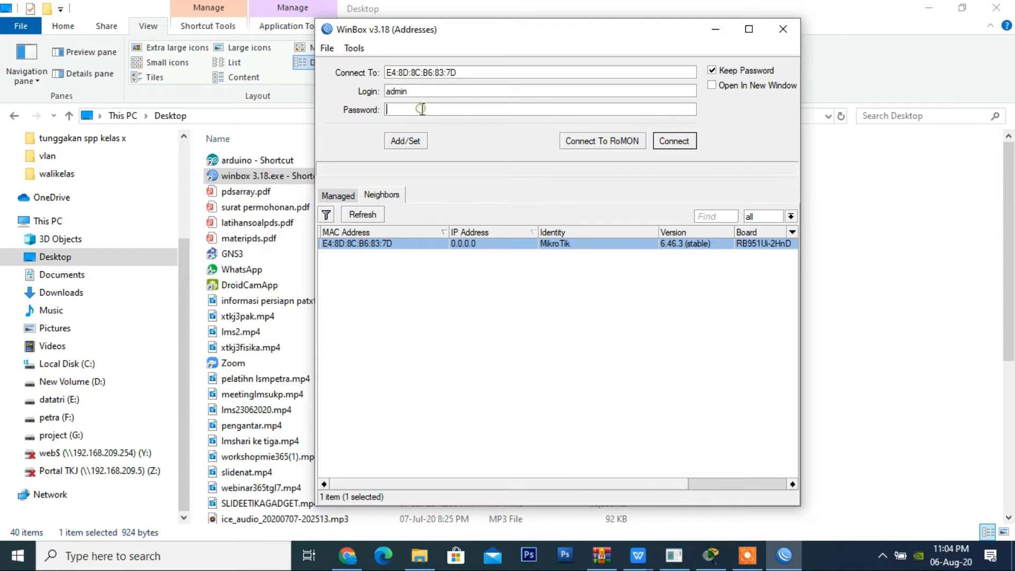
pyautogui.click(674, 141)
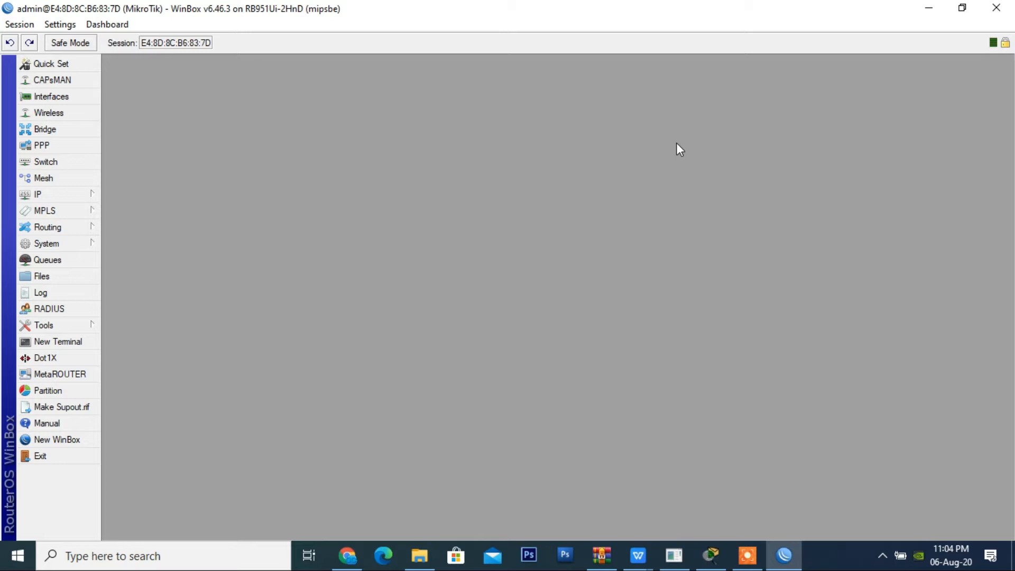
# Step: Switch to Cisco Packet Tracer to review the server, router and laptop topology, and return to WinBox
pyautogui.click(711, 555)
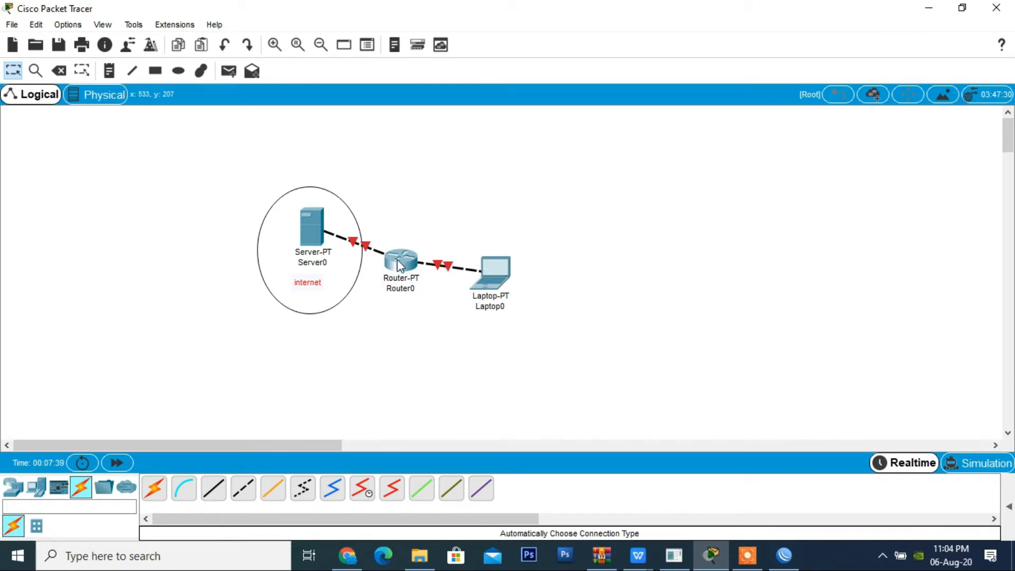
pyautogui.moveTo(398, 263)
pyautogui.click(936, 7)
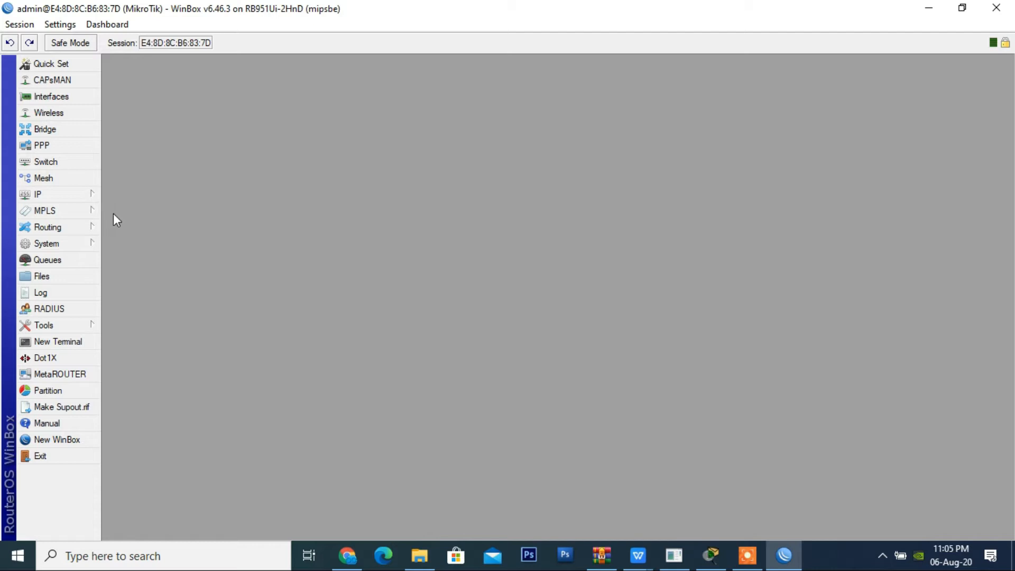
# Step: Add a DHCP client on interface ether1 with Use Peer DNS, Use Peer NTP and Add Default Route enabled
pyautogui.click(90, 189)
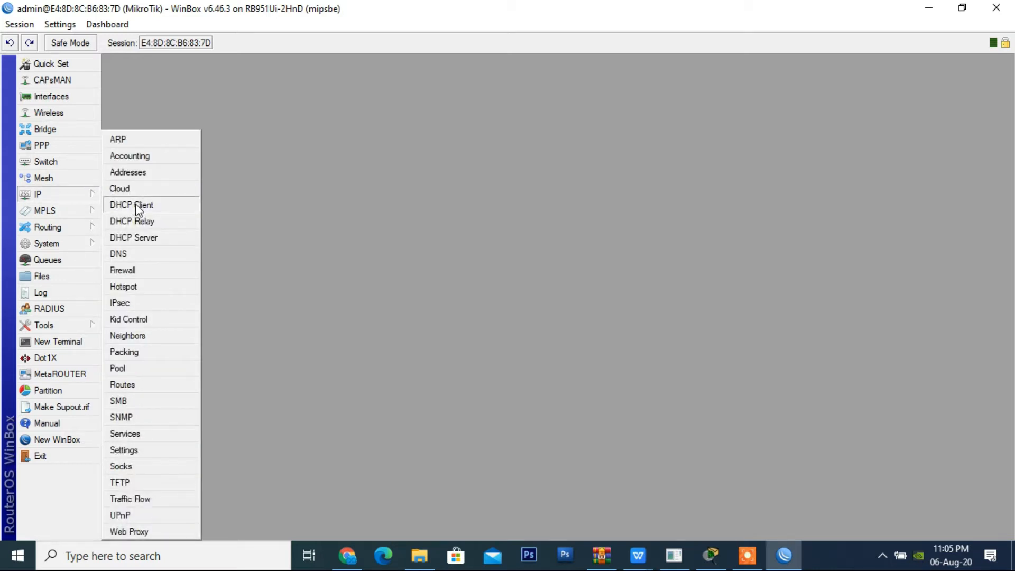
pyautogui.click(139, 206)
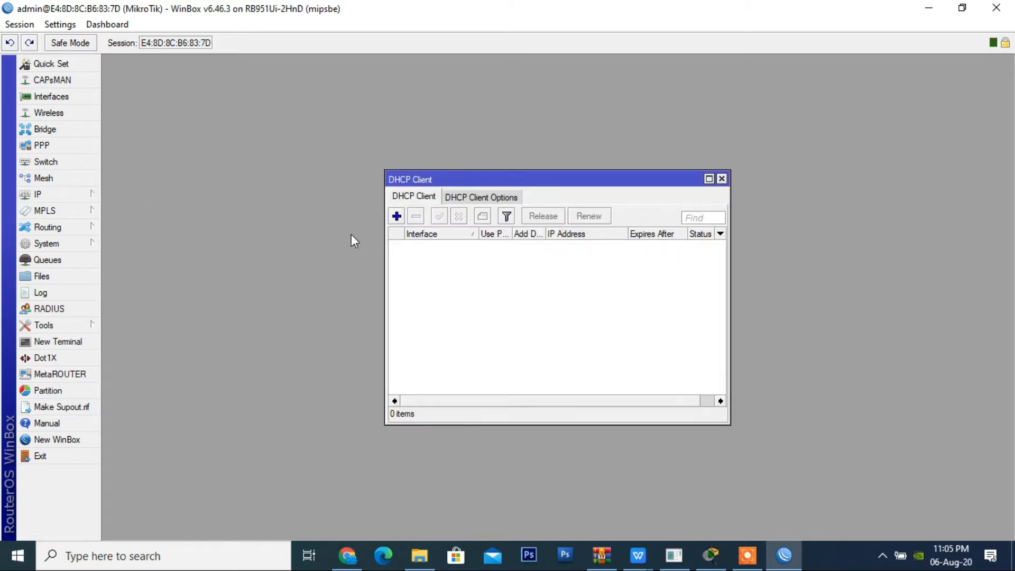
pyautogui.click(397, 217)
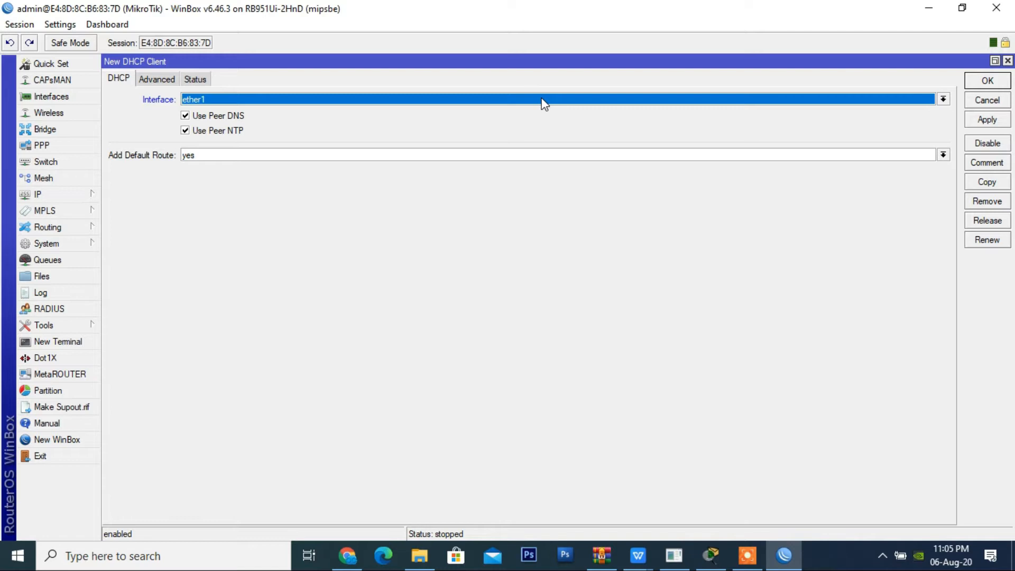
pyautogui.click(987, 121)
pyautogui.click(987, 82)
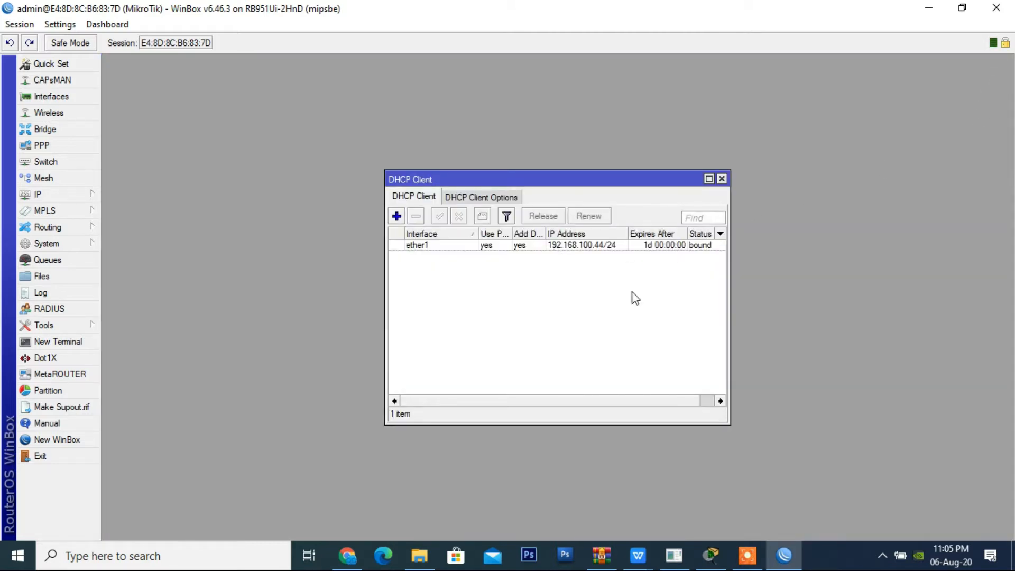
# Step: Examine the IP address, gateway and DNS in the status details of the ether1 DHCP client
pyautogui.doubleClick(590, 247)
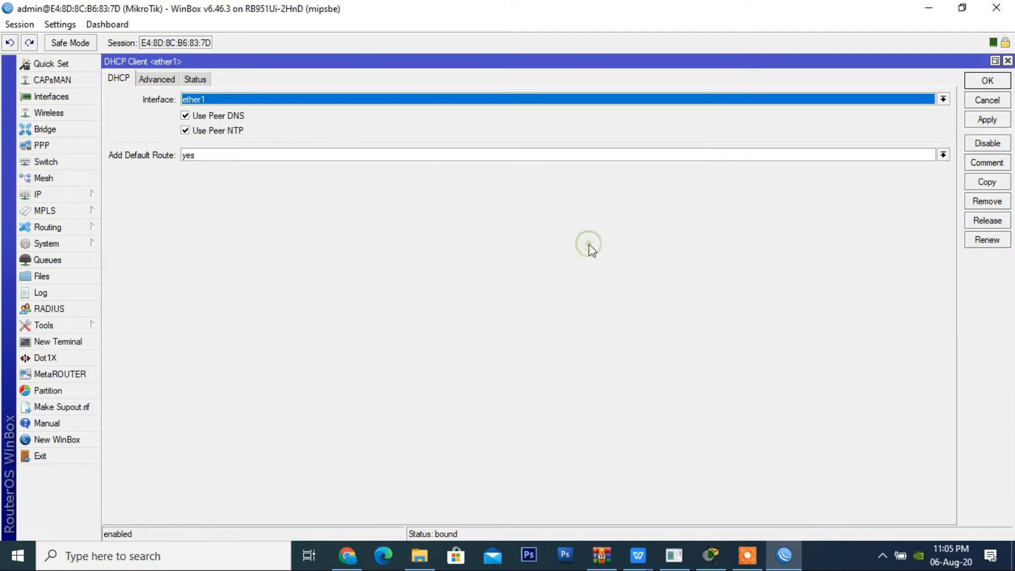
pyautogui.click(203, 80)
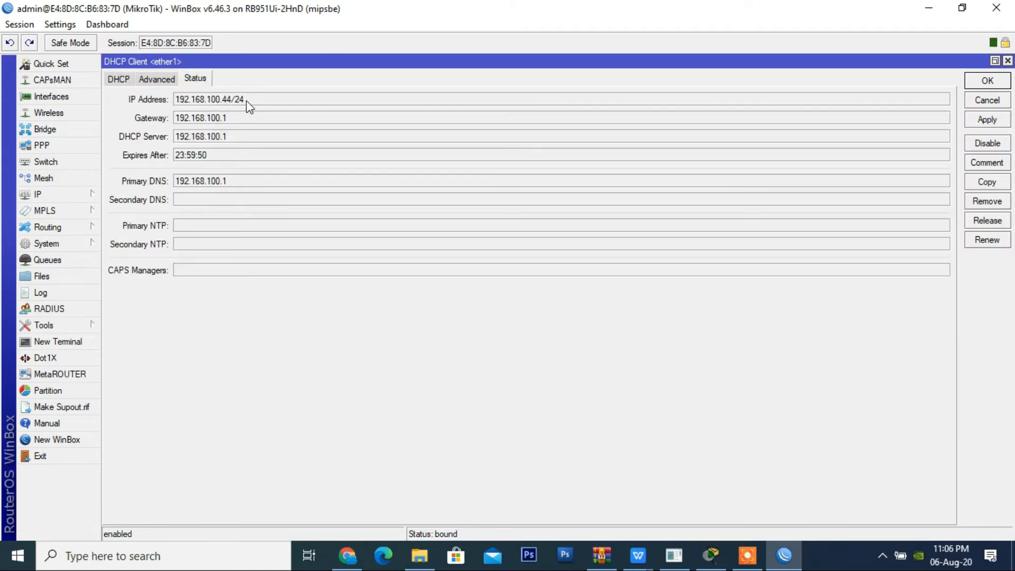
pyautogui.moveTo(263, 107)
pyautogui.moveTo(221, 103)
pyautogui.click(987, 100)
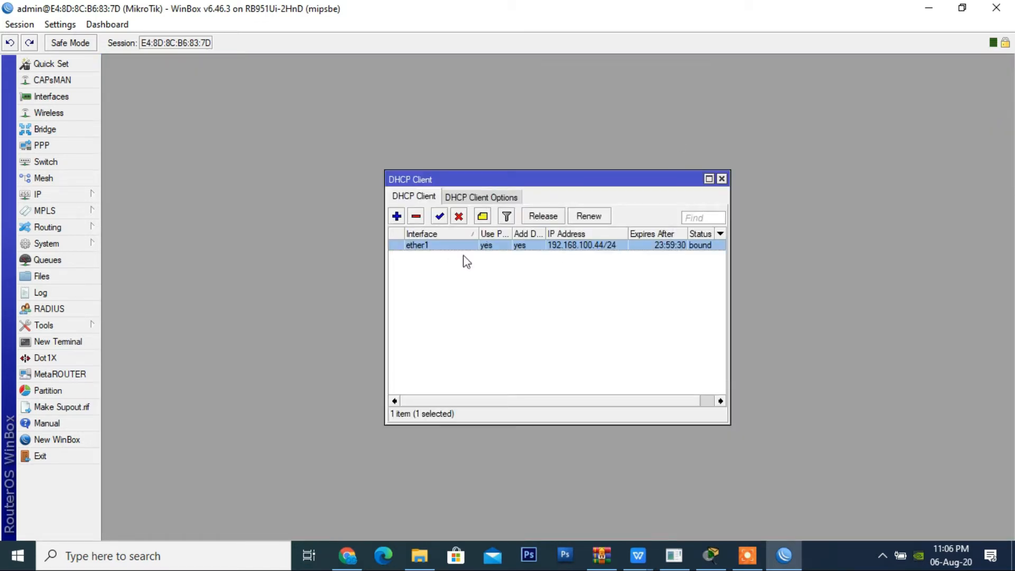
# Step: Ping google.com from a new router terminal to test internet access, stop the ping and close the terminal
pyautogui.click(74, 342)
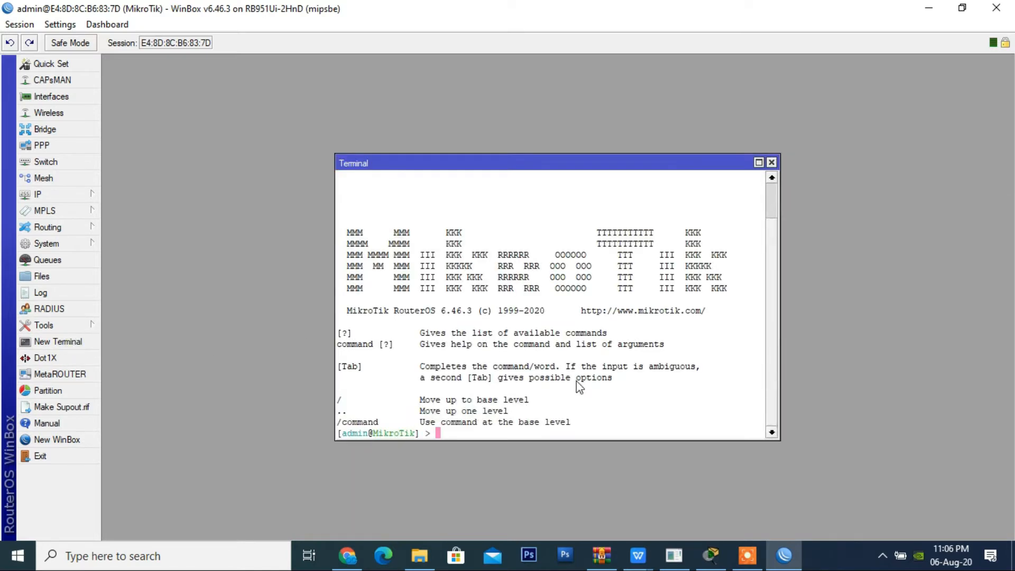
pyautogui.write('ping google.com')
pyautogui.press('Return')
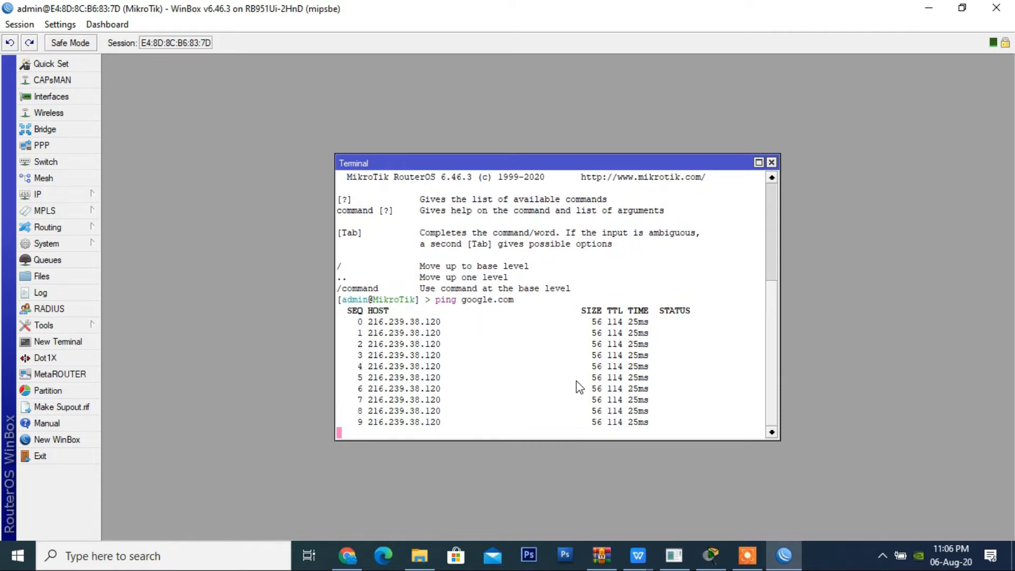
pyautogui.hotkey('ctrl', 'c')
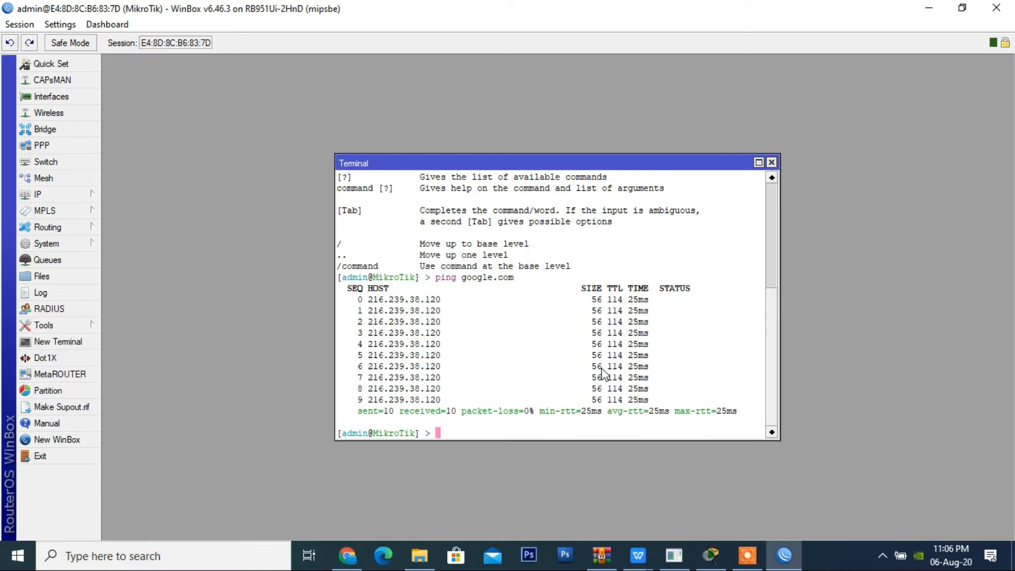
pyautogui.click(771, 163)
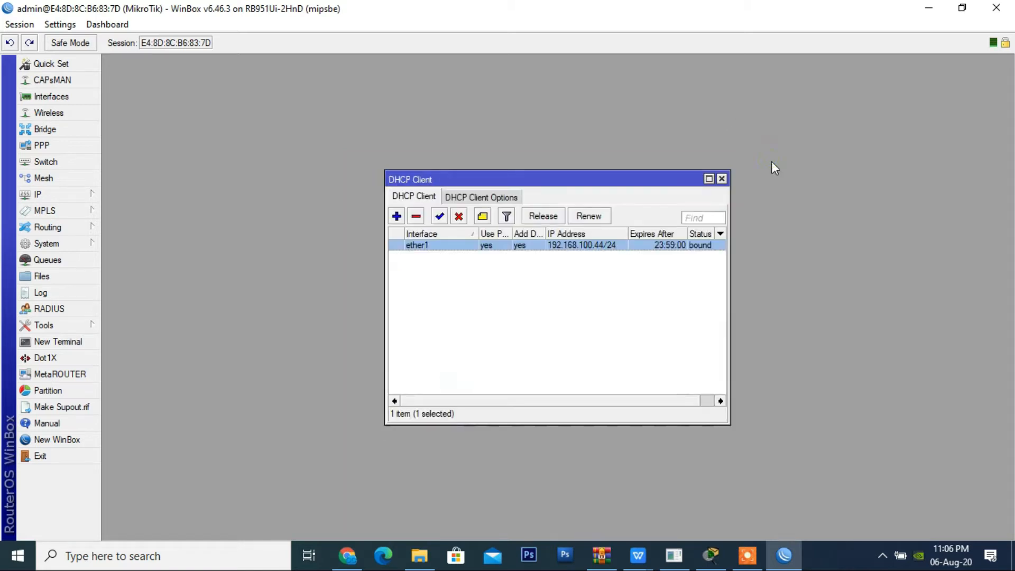
# Step: Remove the DHCP client entry on ether1 and close the DHCP client list
pyautogui.click(417, 216)
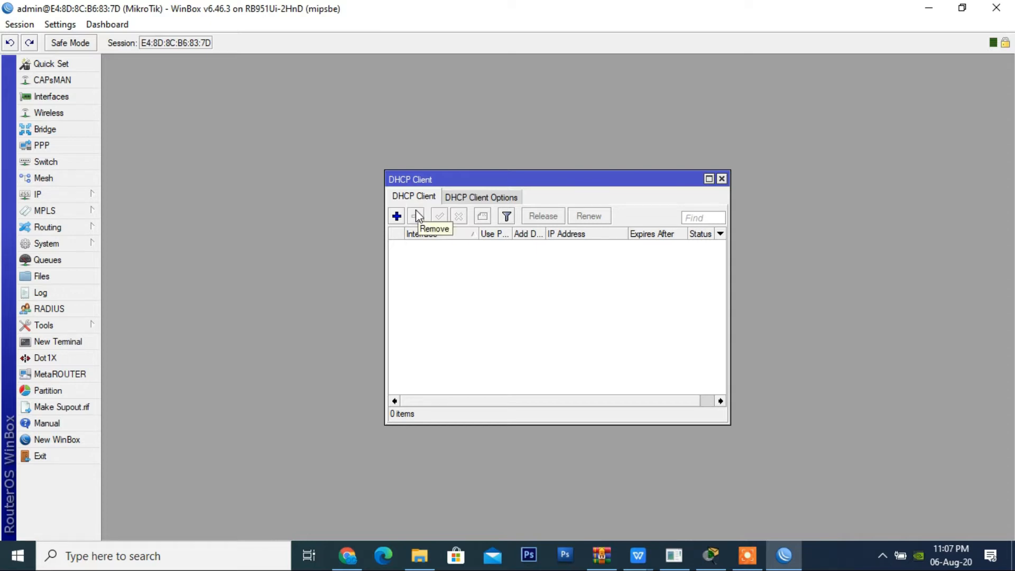
pyautogui.click(722, 179)
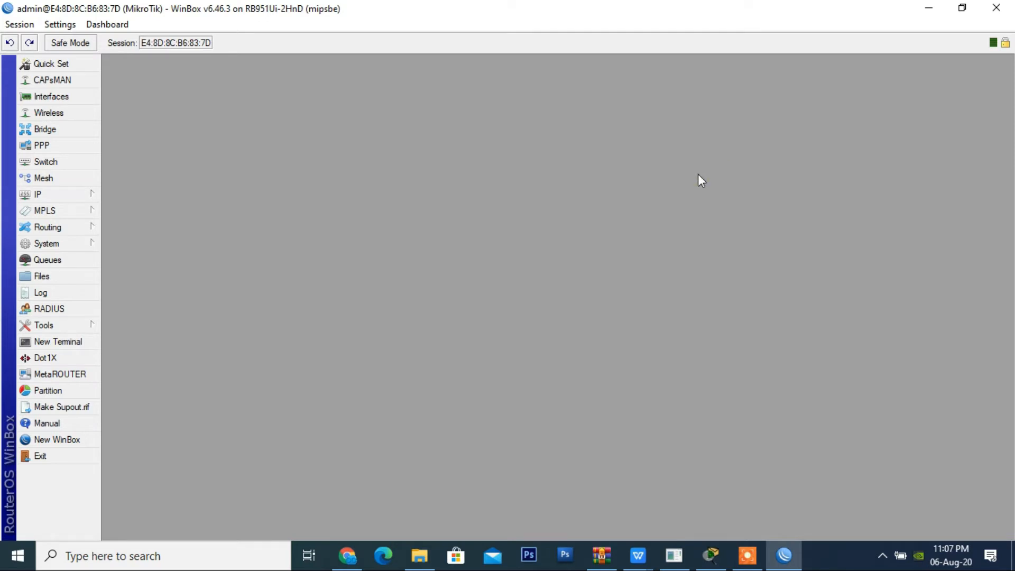
# Step: Add the static IP address 192.168.100.44/24 to interface ether1 in the router's address list
pyautogui.click(67, 195)
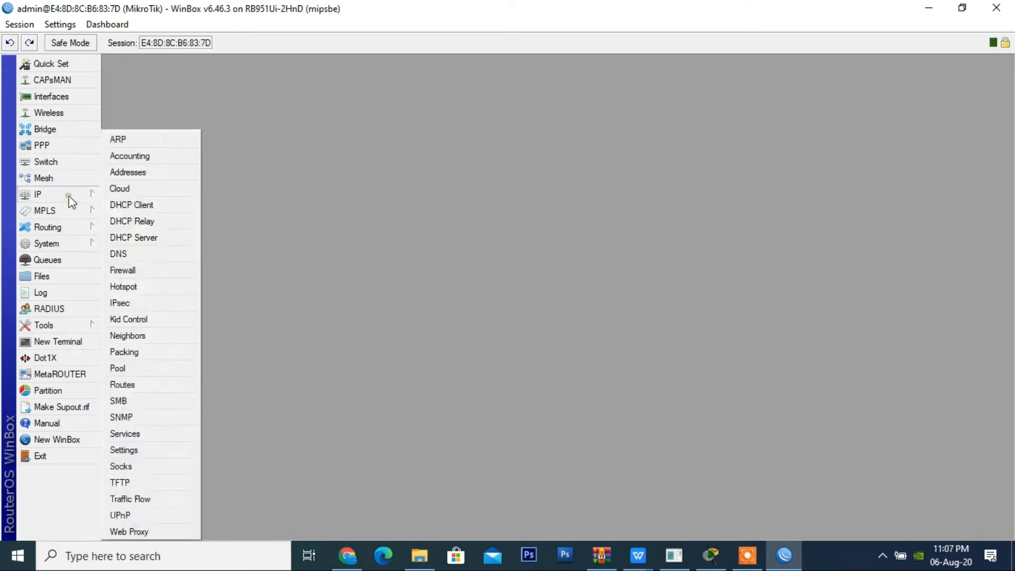
pyautogui.click(172, 173)
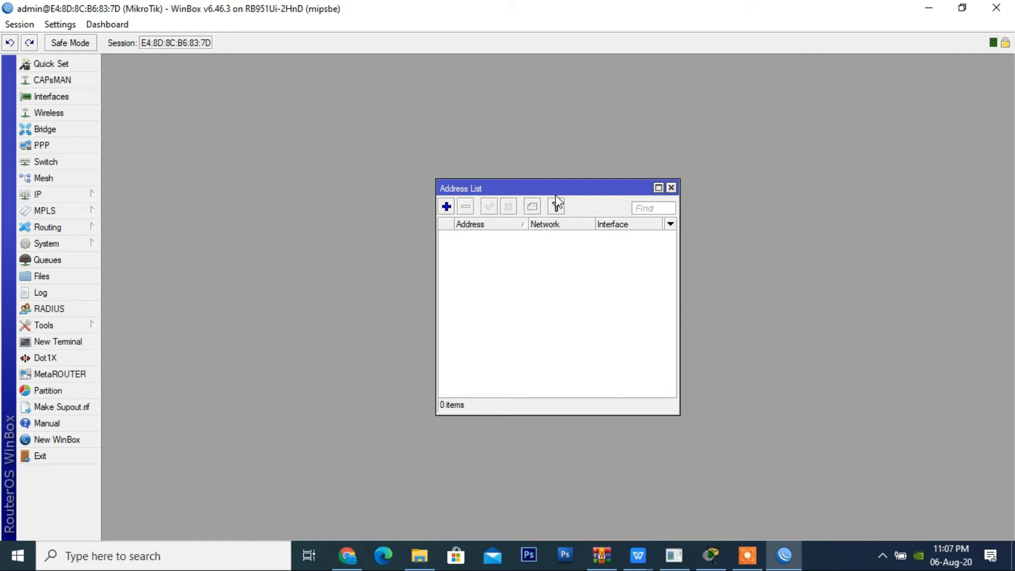
pyautogui.click(446, 206)
pyautogui.click(608, 270)
pyautogui.moveTo(608, 270); pyautogui.dragTo(383, 275)
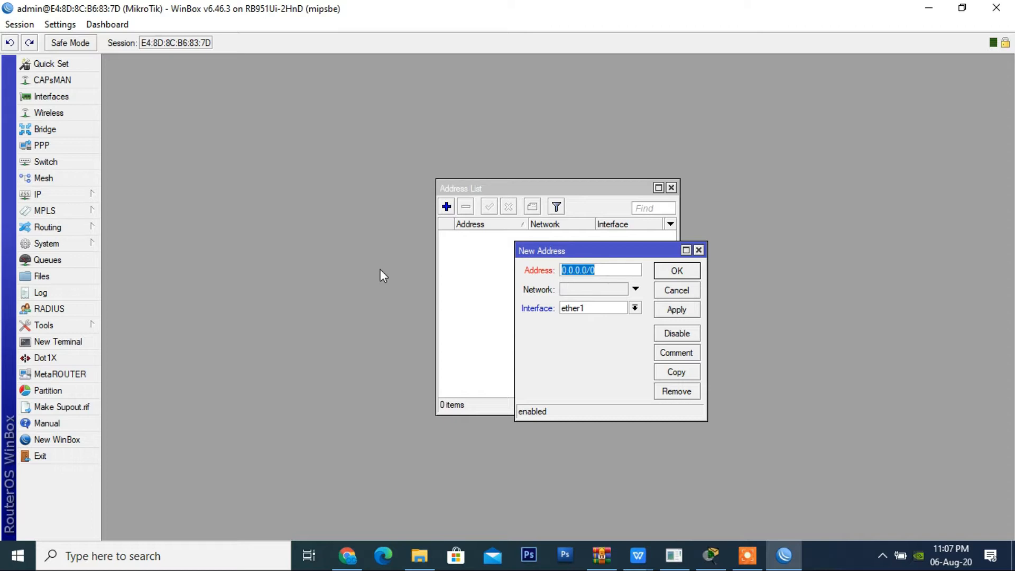
pyautogui.press('Tab')
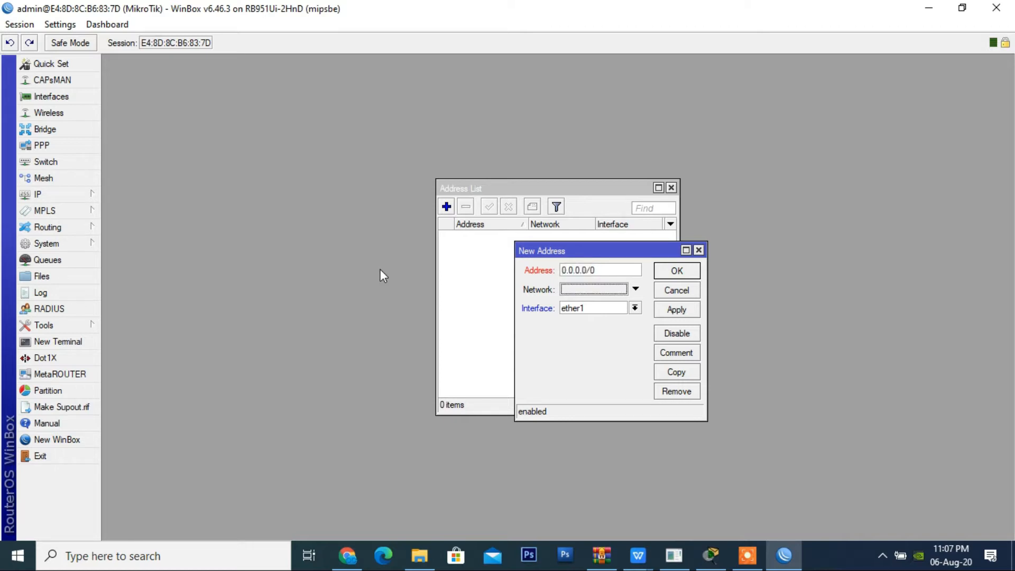
pyautogui.hotkey('shift', 'Tab')
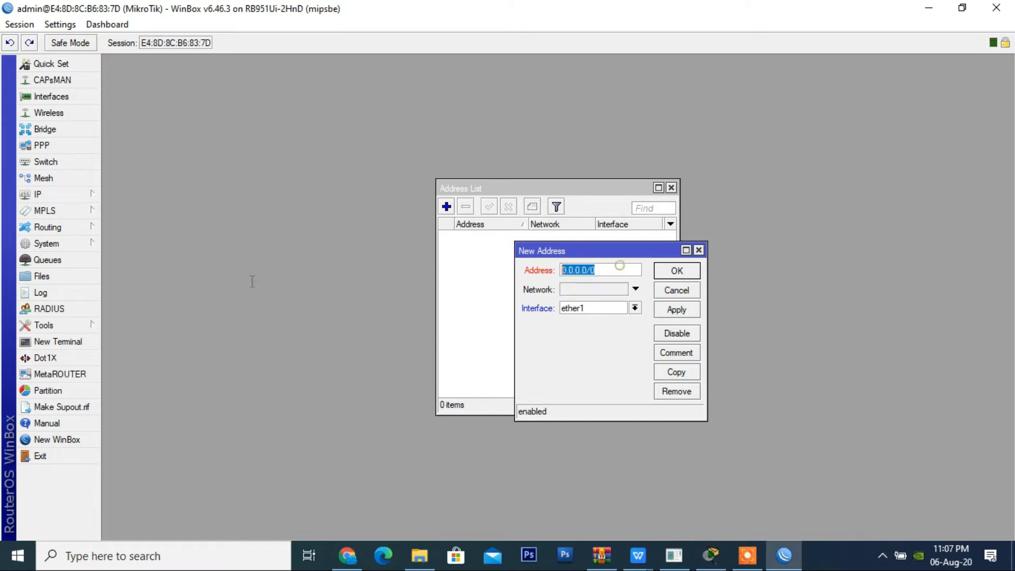
pyautogui.write('192.168.100.44')
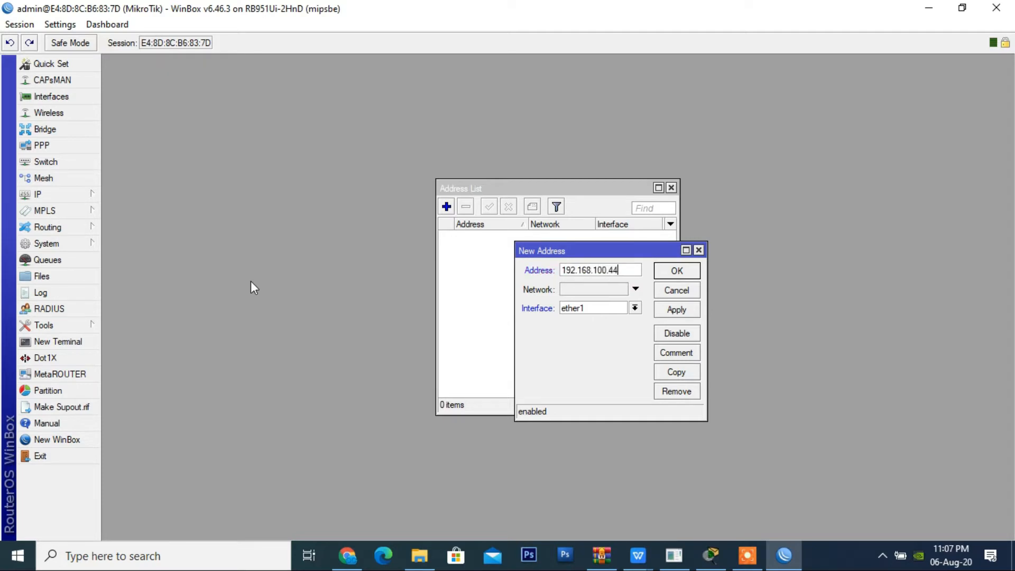
pyautogui.write('/24')
pyautogui.moveTo(636, 270)
pyautogui.click(675, 310)
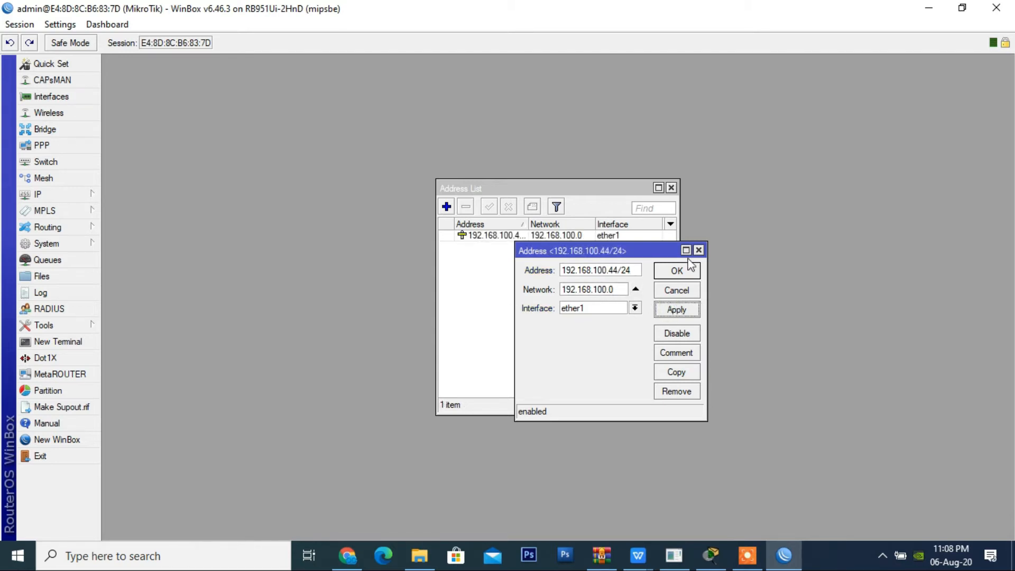
pyautogui.click(692, 274)
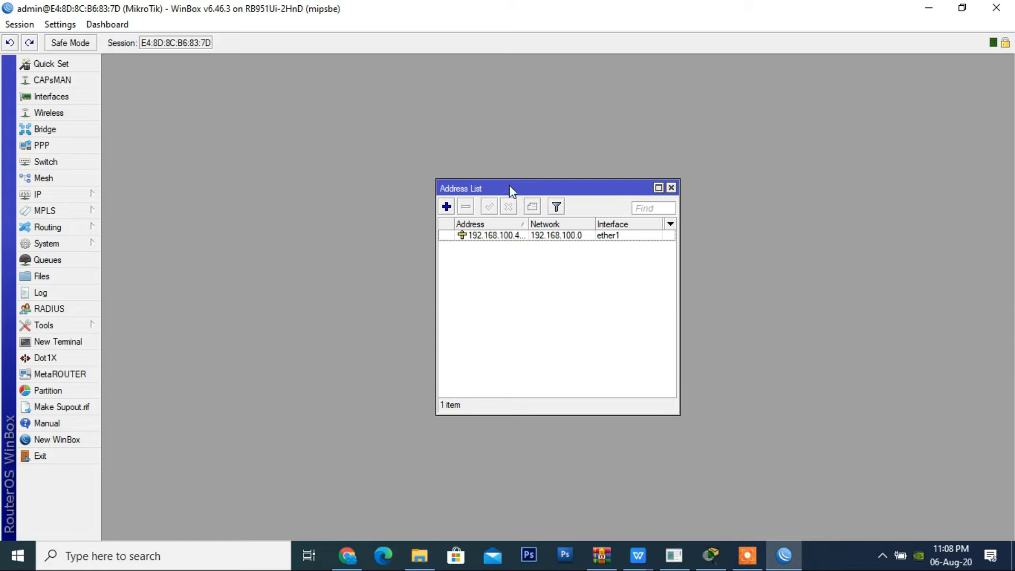
# Step: Set the router's DNS servers to 192.168.100.1 and 8.8.8.8 and save the DNS settings
pyautogui.click(59, 191)
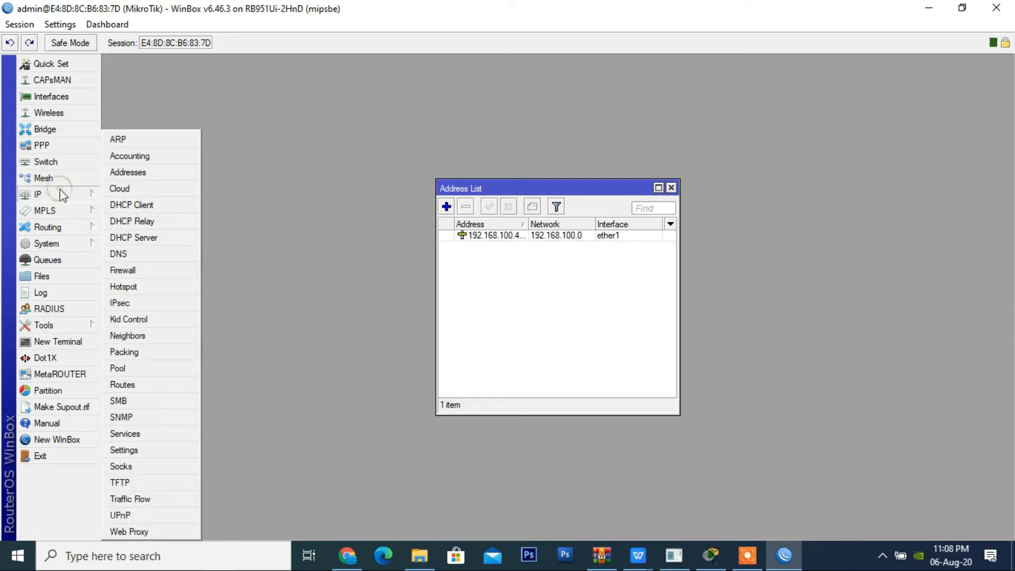
pyautogui.click(164, 257)
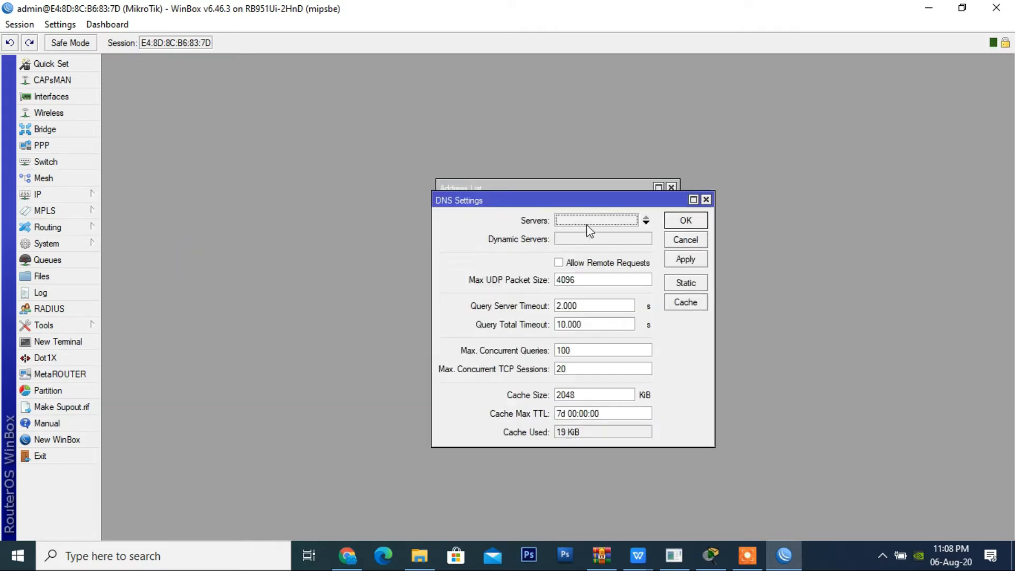
pyautogui.click(646, 223)
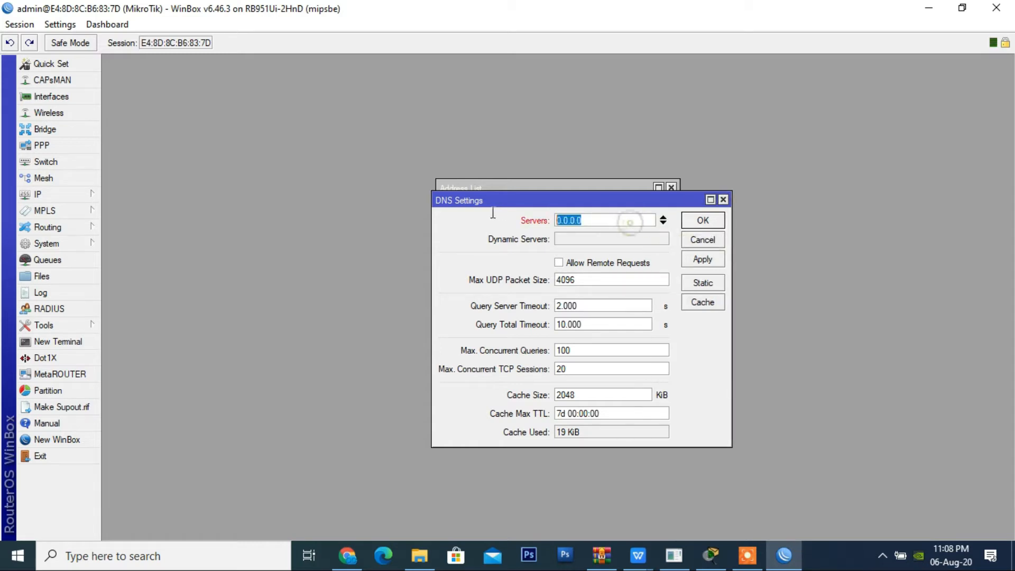
pyautogui.write('192.16')
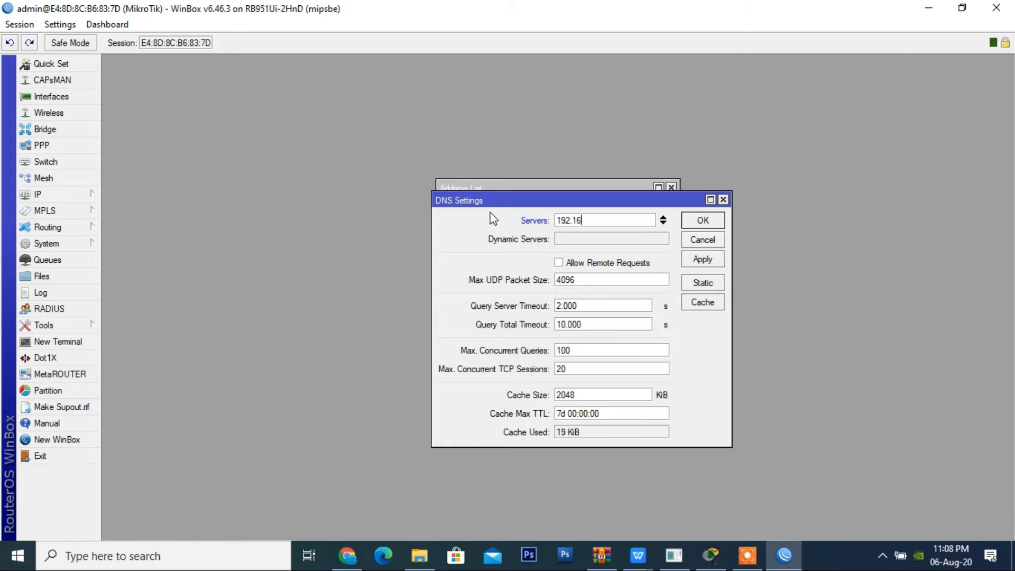
pyautogui.write('8.100.1')
pyautogui.click(663, 222)
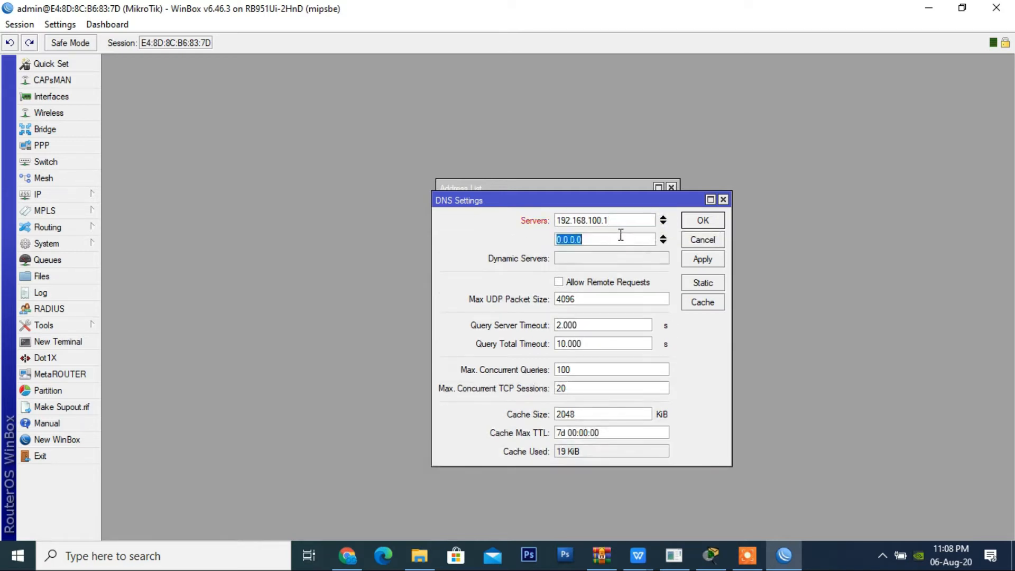
pyautogui.write('8.8.8.8')
pyautogui.click(704, 264)
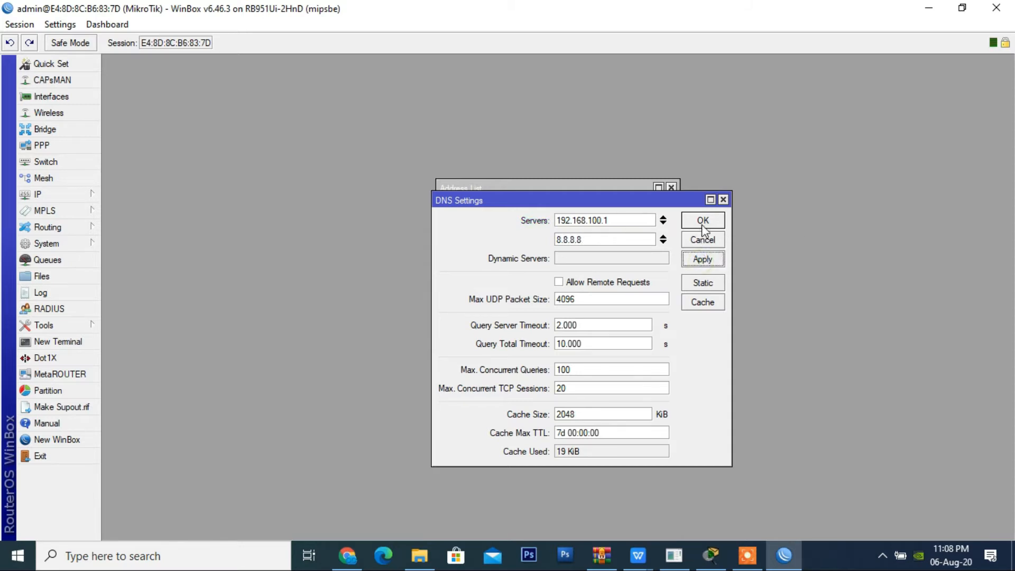
pyautogui.click(703, 222)
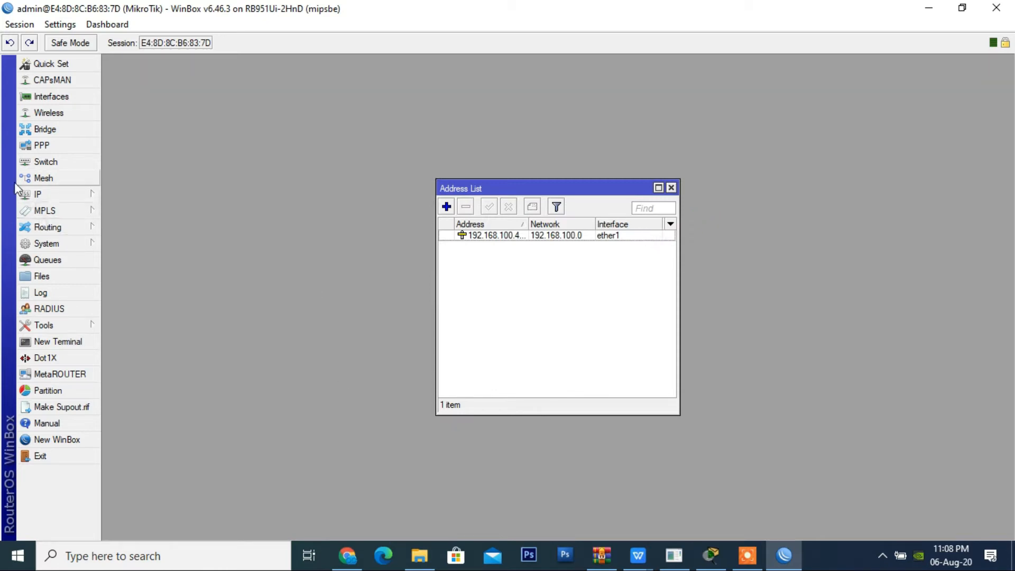
# Step: Reopen the DNS settings to check the saved server addresses, and close them
pyautogui.click(37, 194)
pyautogui.click(125, 253)
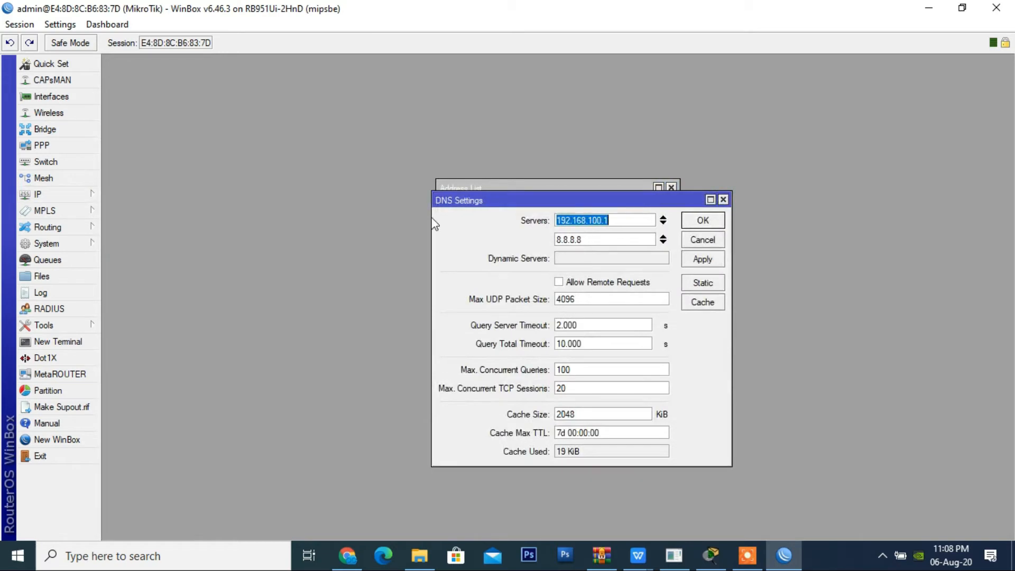
pyautogui.click(703, 220)
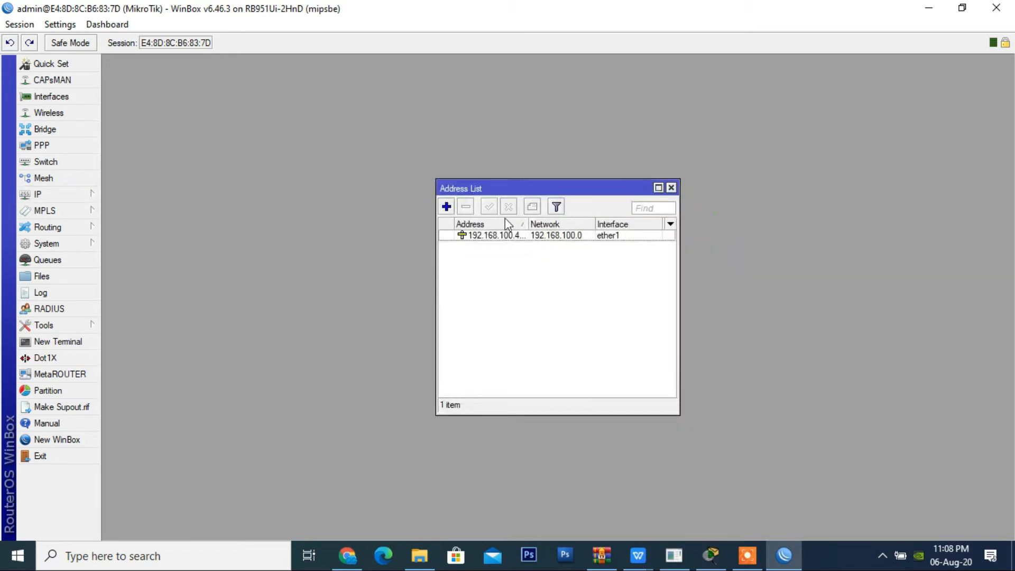
# Step: Open the IP route list and examine the flags, gateway and preferred source of the ether1 route
pyautogui.click(73, 202)
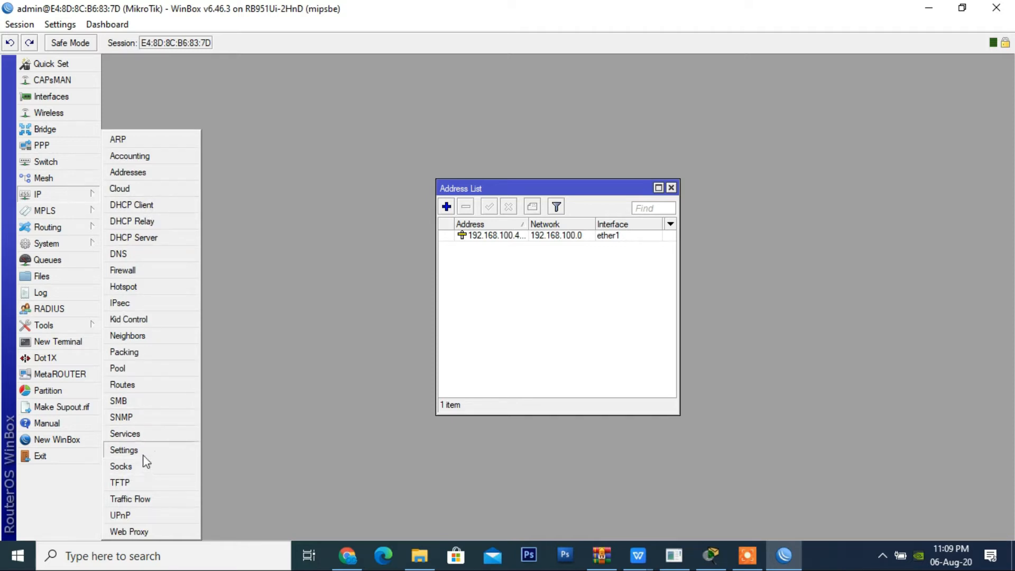
pyautogui.click(135, 390)
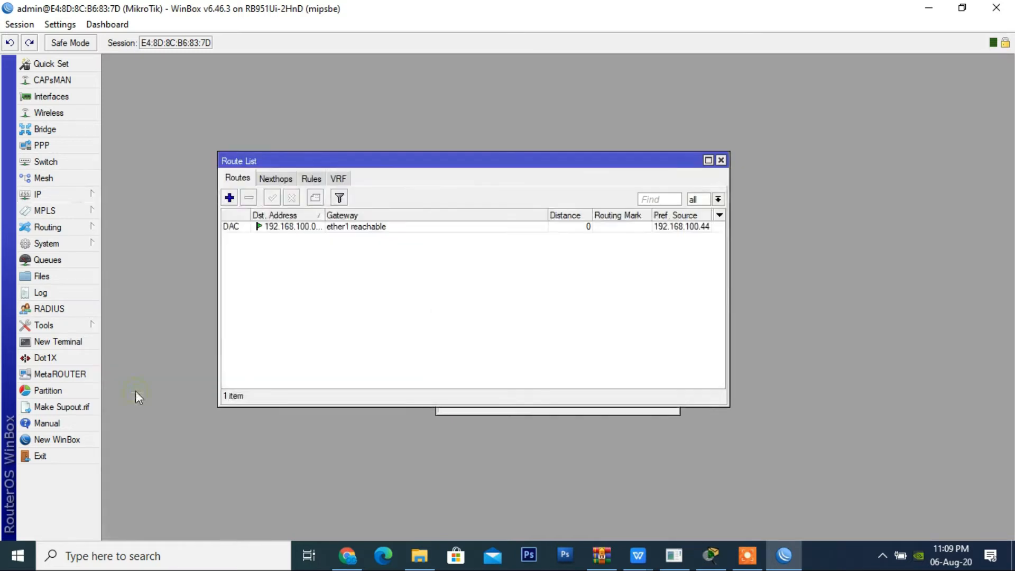
pyautogui.moveTo(473, 159); pyautogui.dragTo(598, 170)
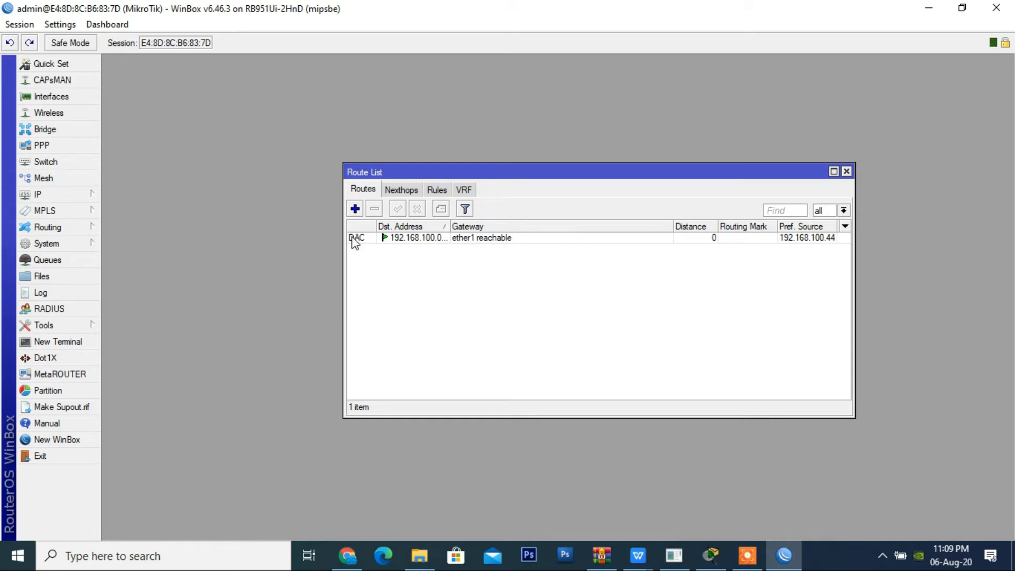
pyautogui.moveTo(355, 242)
pyautogui.click(478, 239)
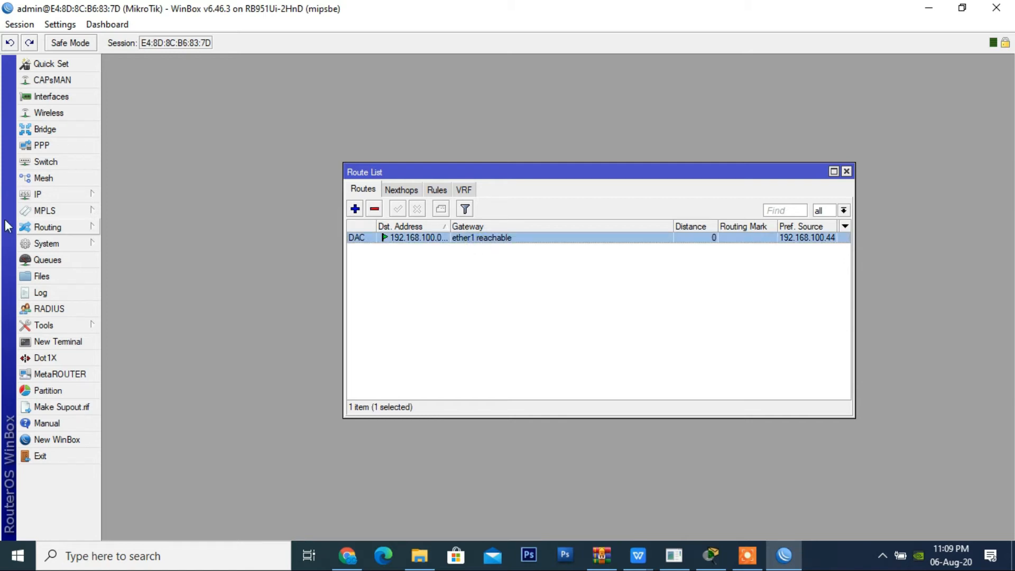
# Step: Place the address list beside the route list and remove the ether1 address from it
pyautogui.click(57, 199)
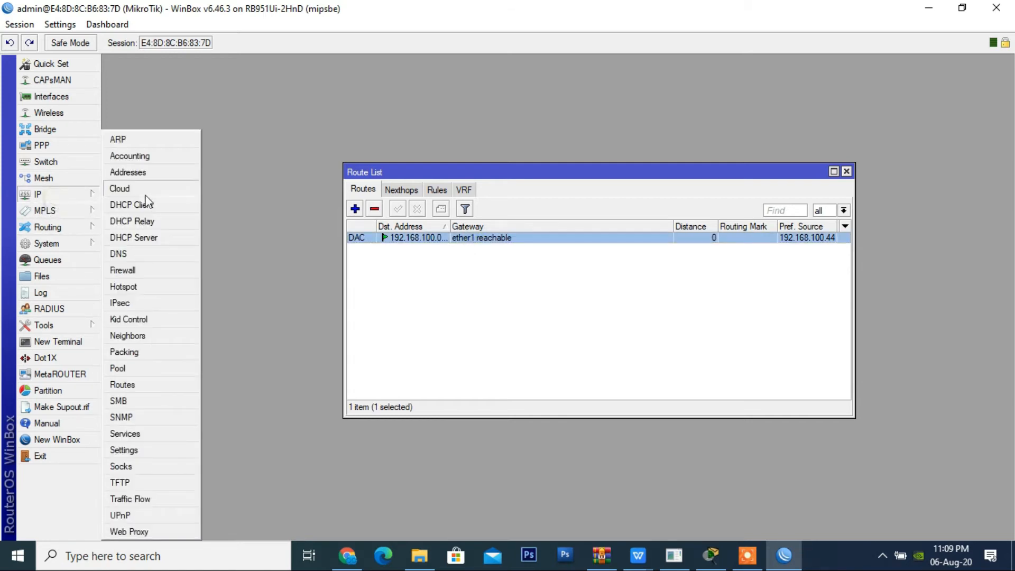
pyautogui.click(154, 171)
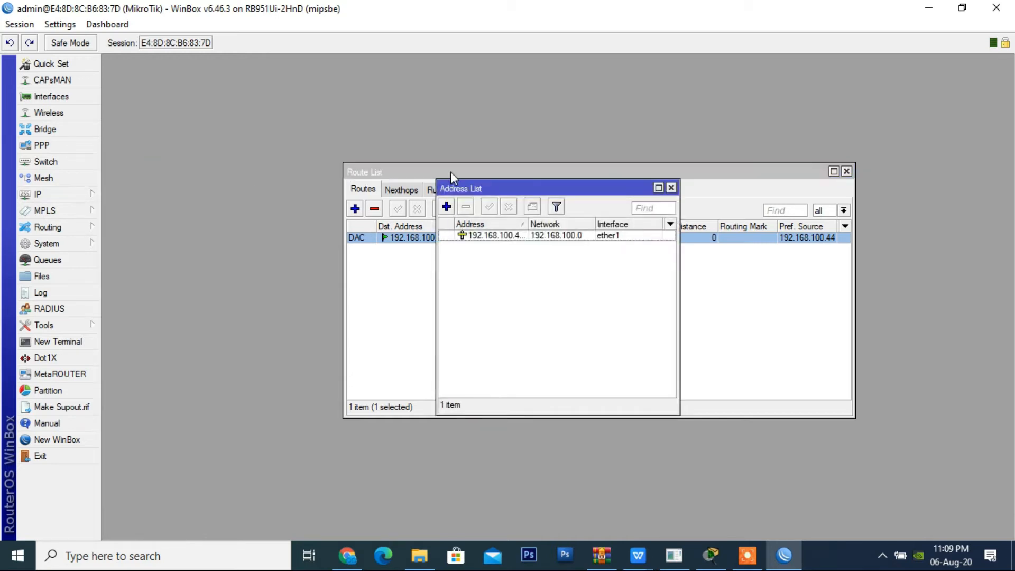
pyautogui.moveTo(511, 188); pyautogui.dragTo(214, 154)
pyautogui.click(226, 201)
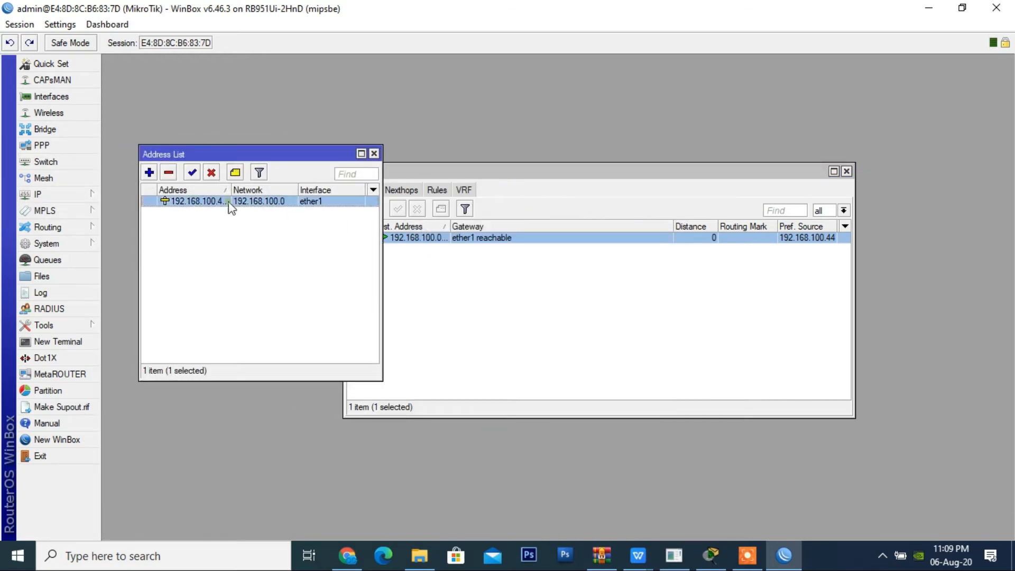
pyautogui.click(170, 172)
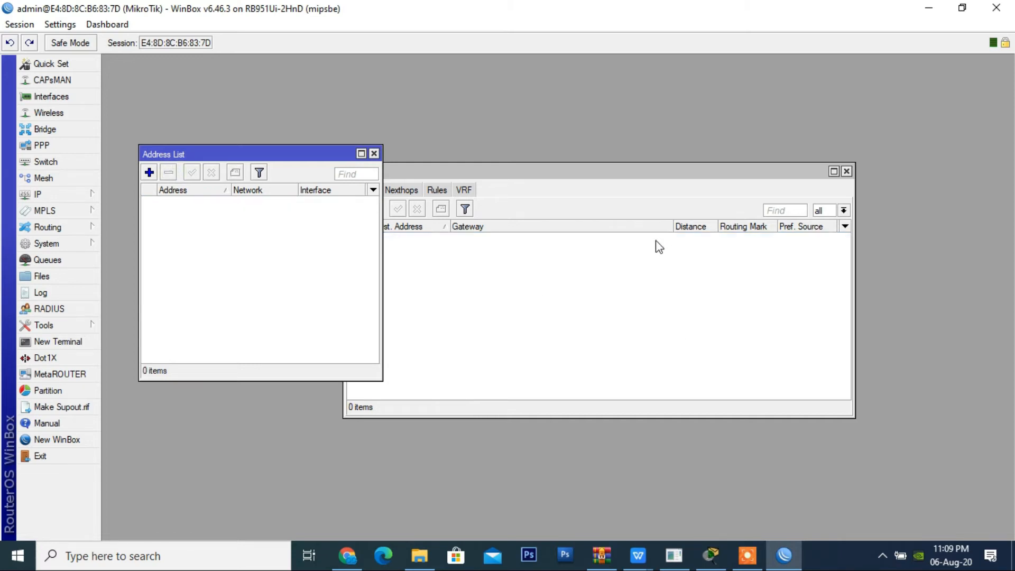
# Step: Add the address 192.168.100.44/24 on interface ether1 again in the address list
pyautogui.click(150, 172)
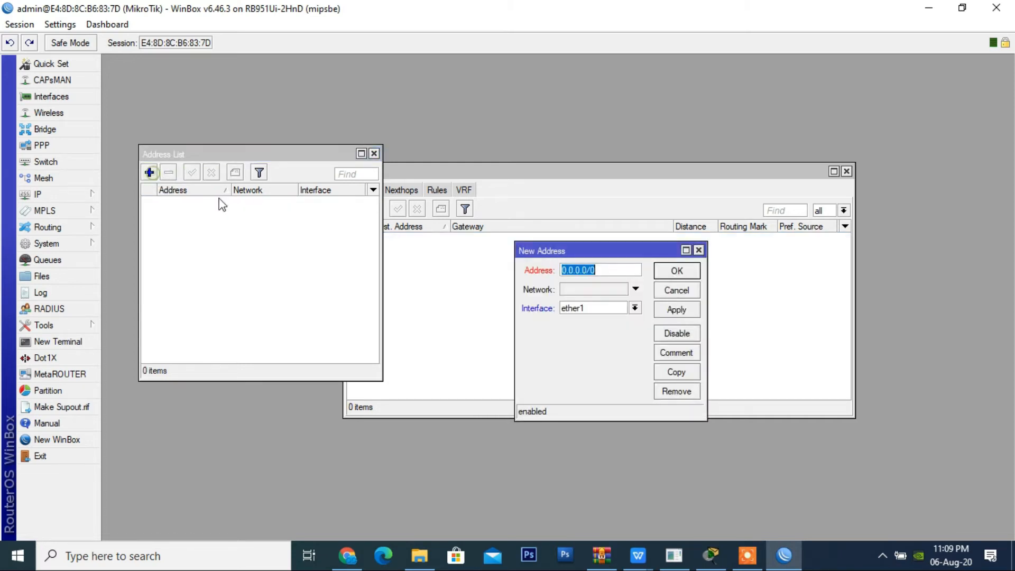
pyautogui.write('19')
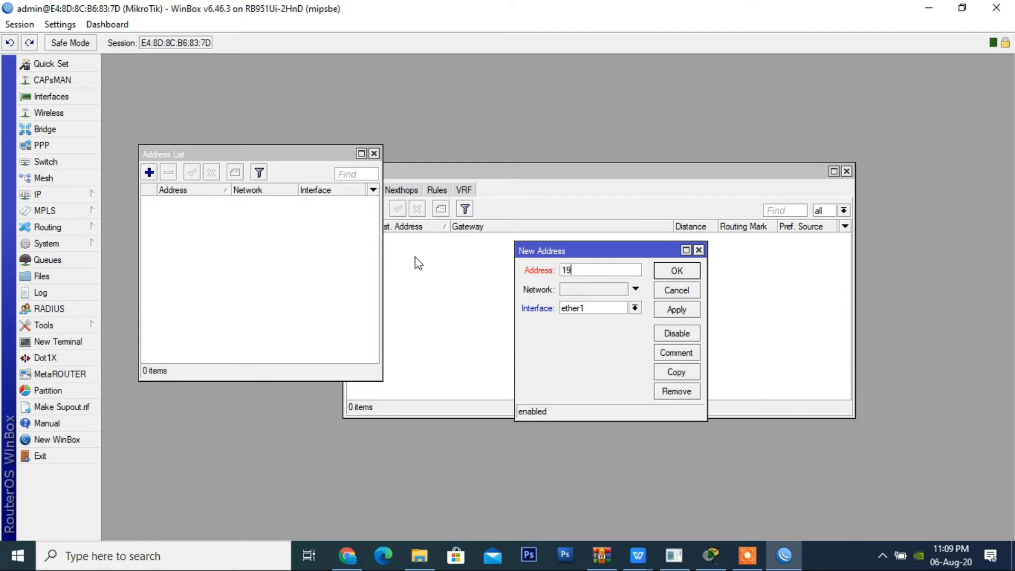
pyautogui.write('2.168.100.44/24')
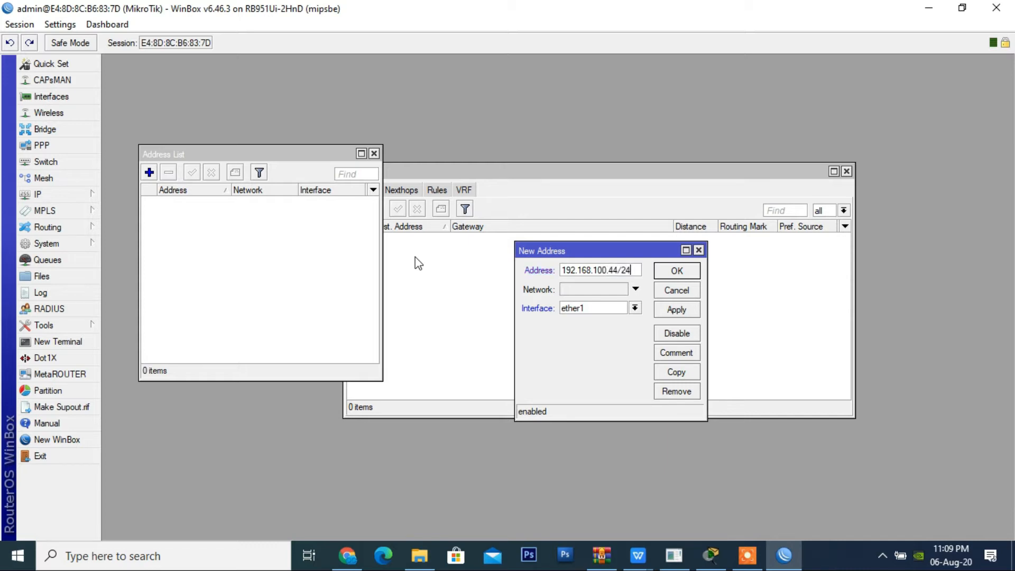
pyautogui.click(667, 312)
pyautogui.click(675, 273)
# Step: Add a default route with destination 0.0.0.0/0 and gateway 192.168.100.1, and apply it
pyautogui.moveTo(617, 171); pyautogui.dragTo(664, 170)
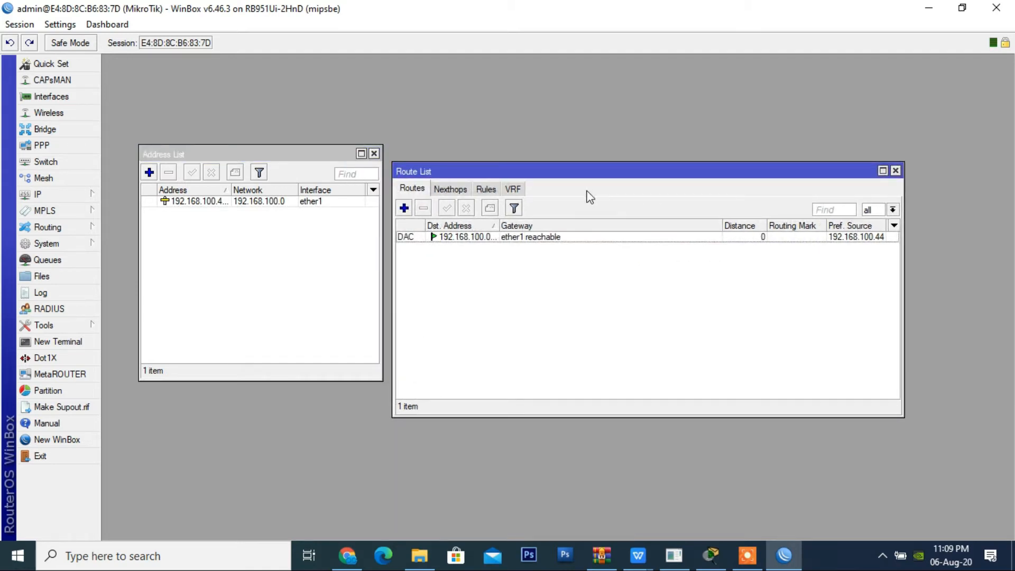
pyautogui.click(404, 208)
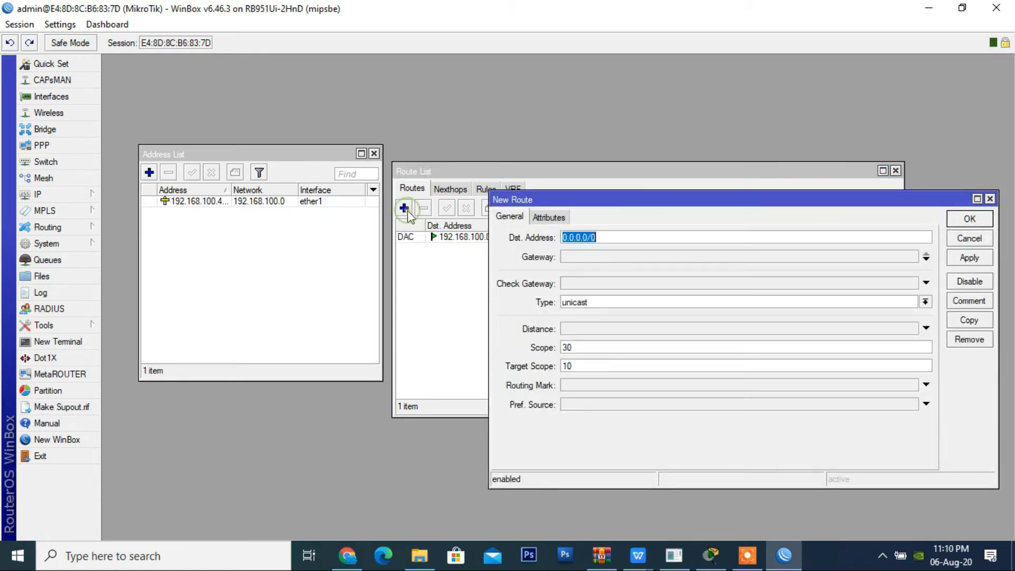
pyautogui.click(633, 236)
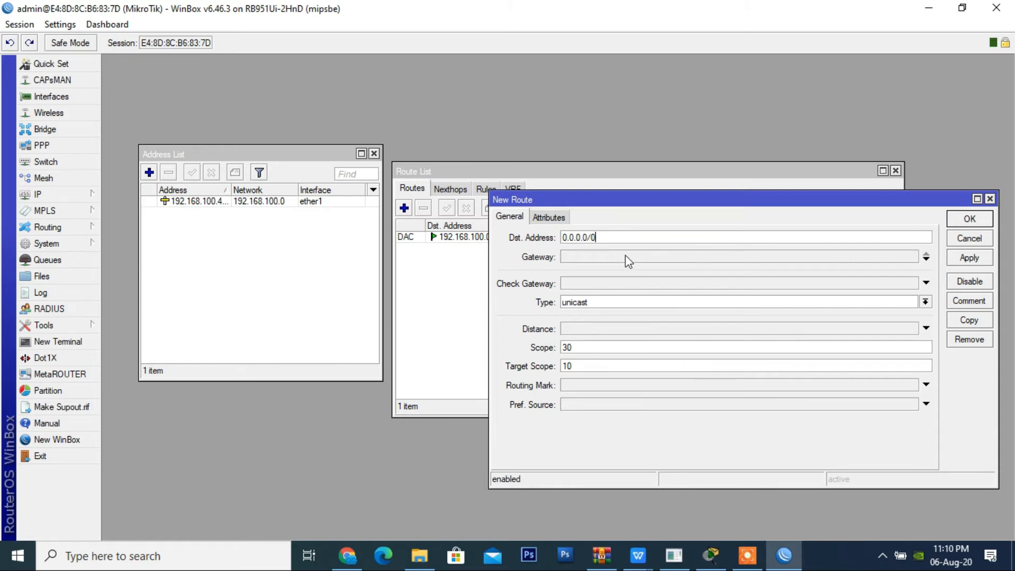
pyautogui.click(628, 257)
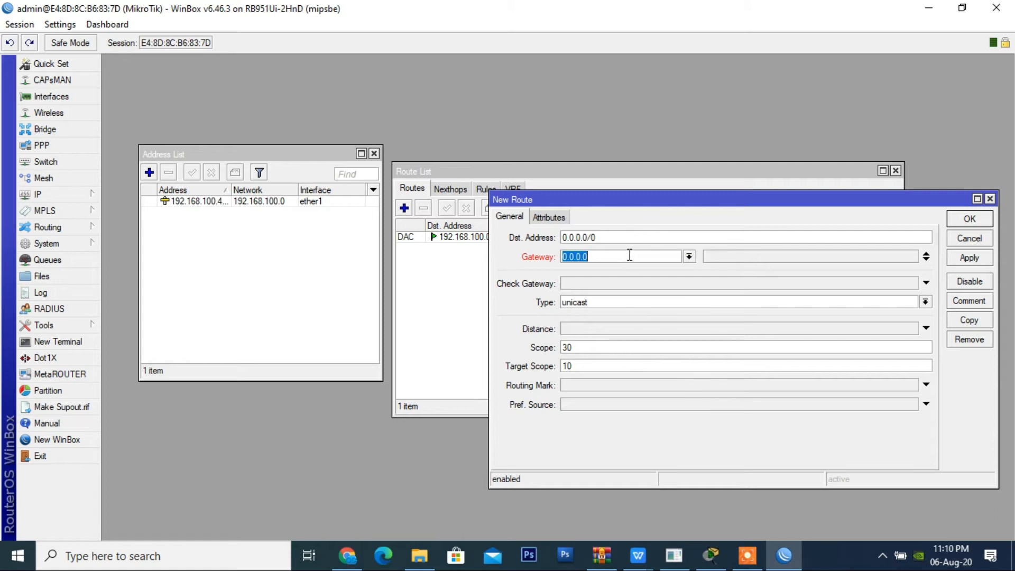
pyautogui.write('192.168.100.1')
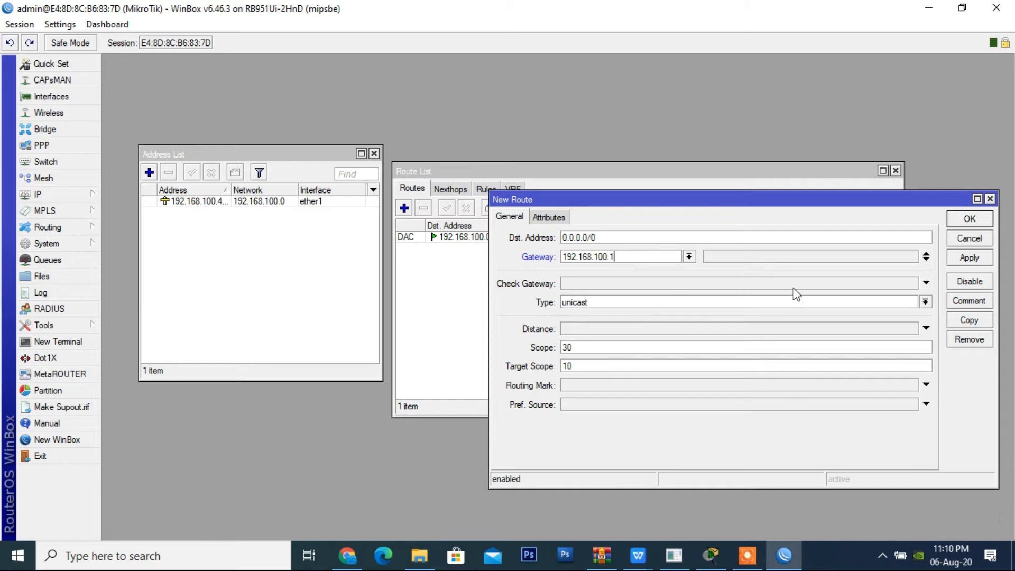
pyautogui.click(968, 258)
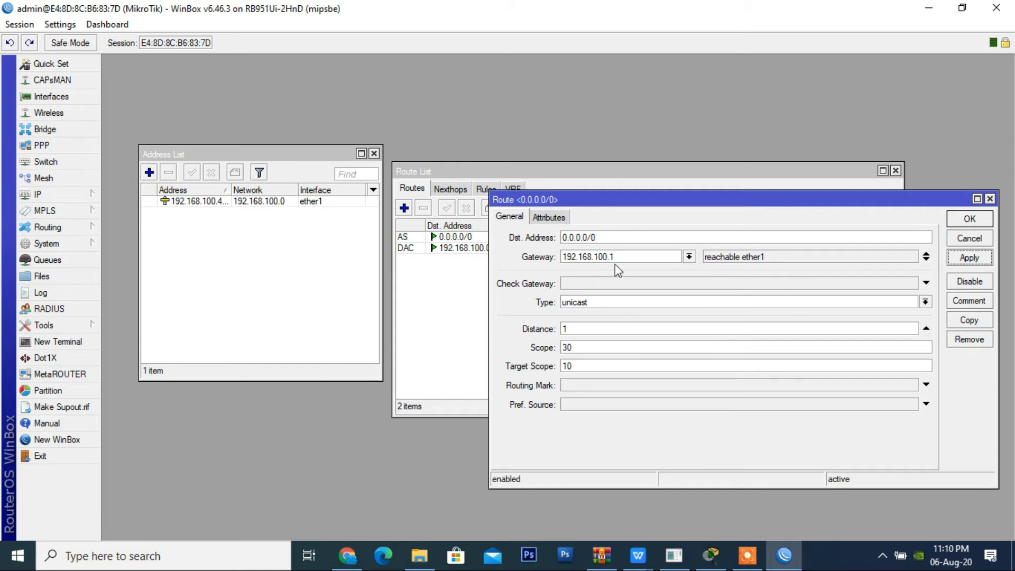
# Step: Change the default route's gateway to 192.168.102.1 and apply it to test its reachability
pyautogui.click(638, 256)
pyautogui.press('BackSpace')
pyautogui.press('BackSpace')
pyautogui.press('BackSpace')
pyautogui.write('2.1')
pyautogui.doubleClick(650, 257)
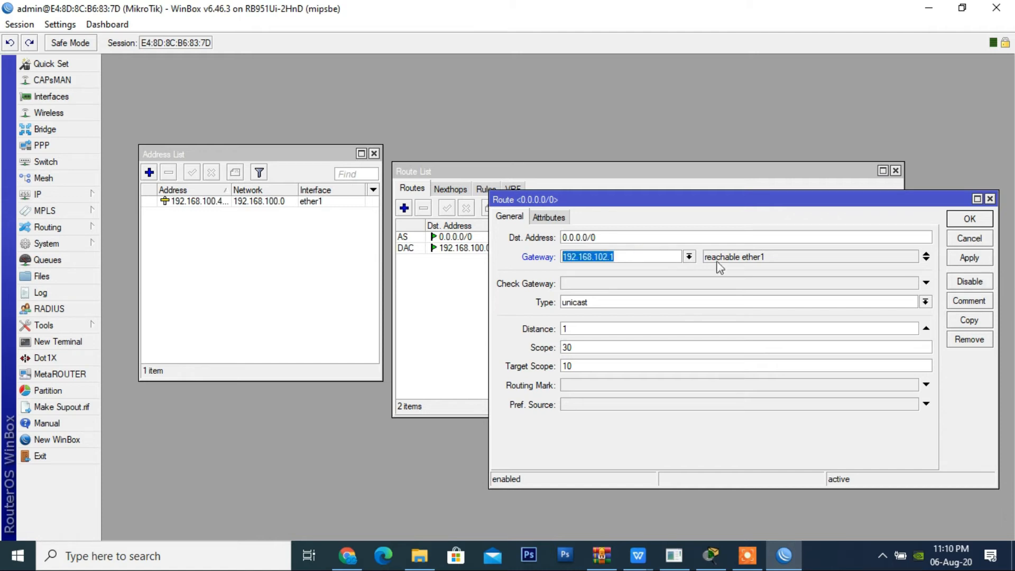
pyautogui.click(979, 259)
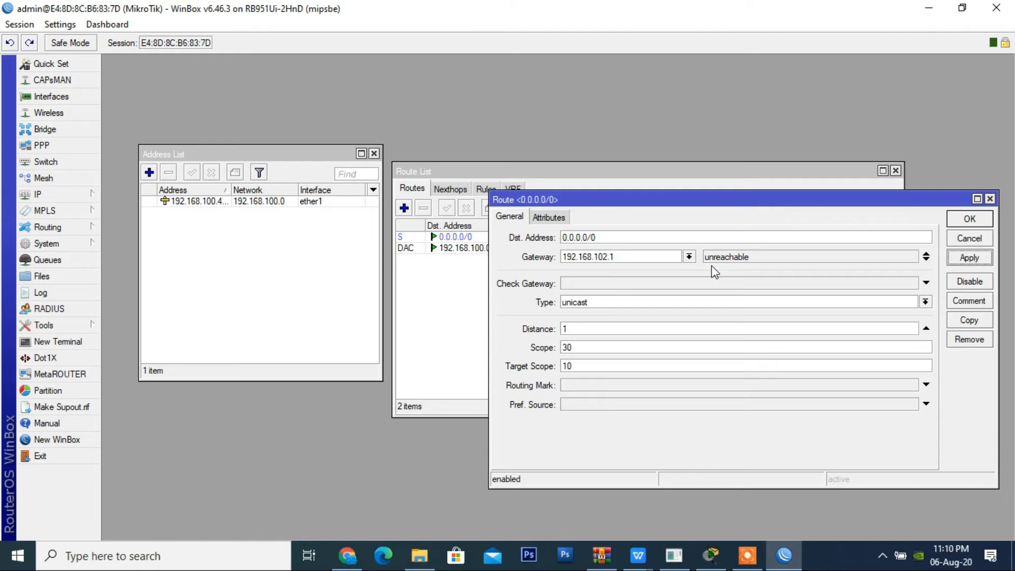
# Step: Set the default route's gateway back to 192.168.100.1 and save the route
pyautogui.click(654, 258)
pyautogui.press('BackSpace')
pyautogui.press('BackSpace')
pyautogui.press('BackSpace')
pyautogui.write('0.1')
pyautogui.click(982, 259)
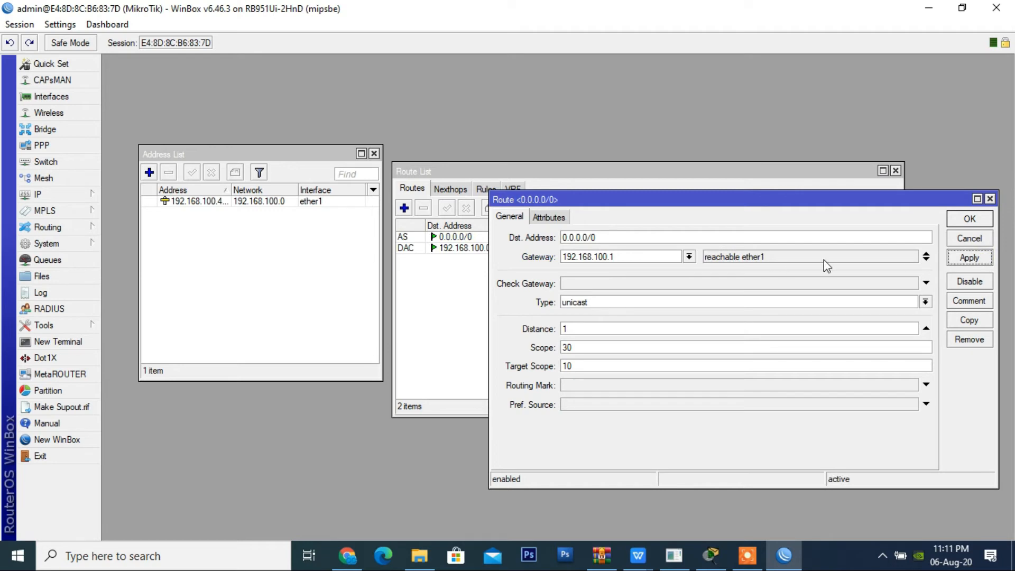
pyautogui.click(970, 219)
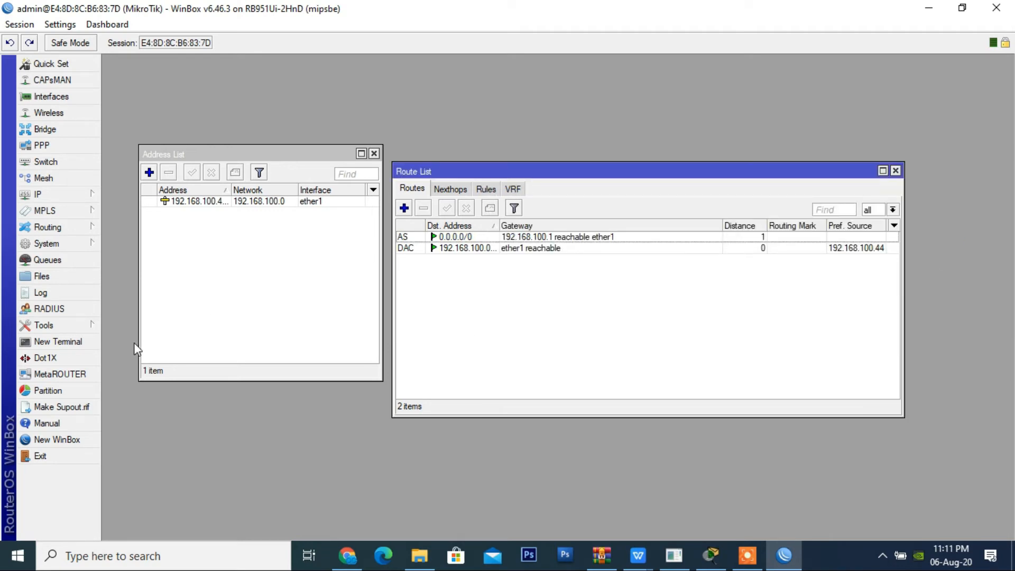
# Step: Ping google.com from a new router terminal to test internet access over the static setup, and stop the ping
pyautogui.click(92, 344)
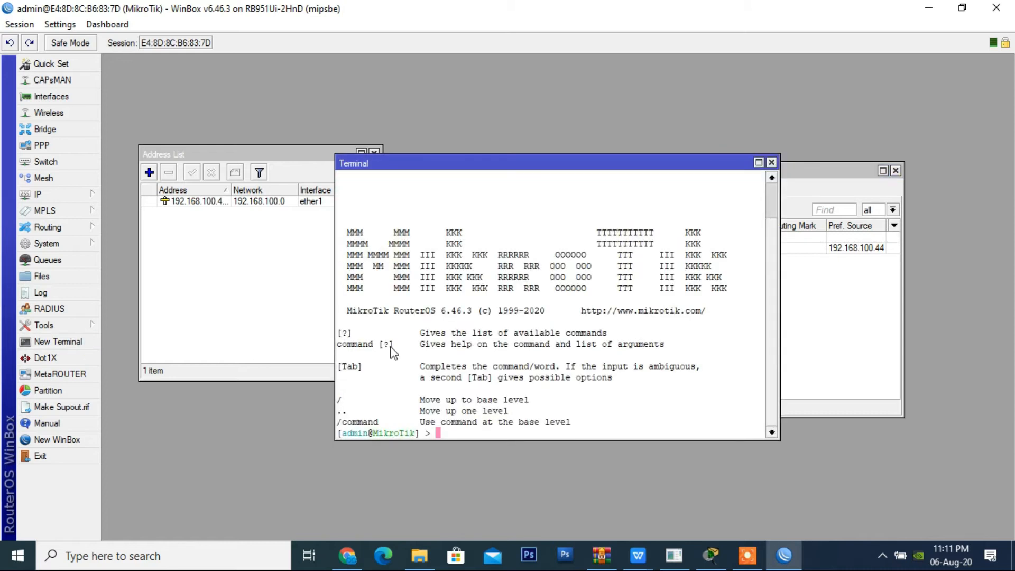
pyautogui.write('ping google.com')
pyautogui.press('Return')
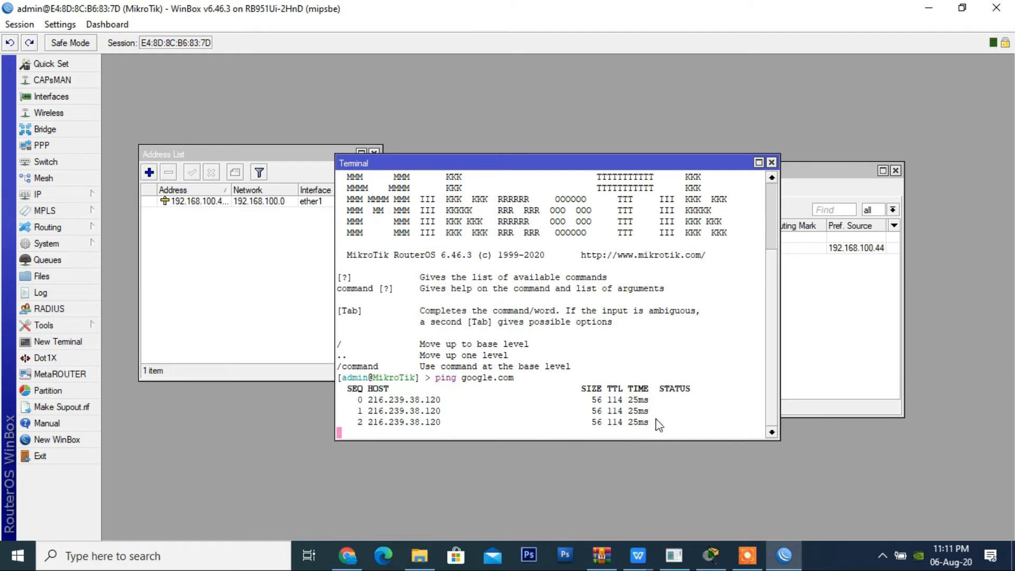
pyautogui.hotkey('ctrl', 'c')
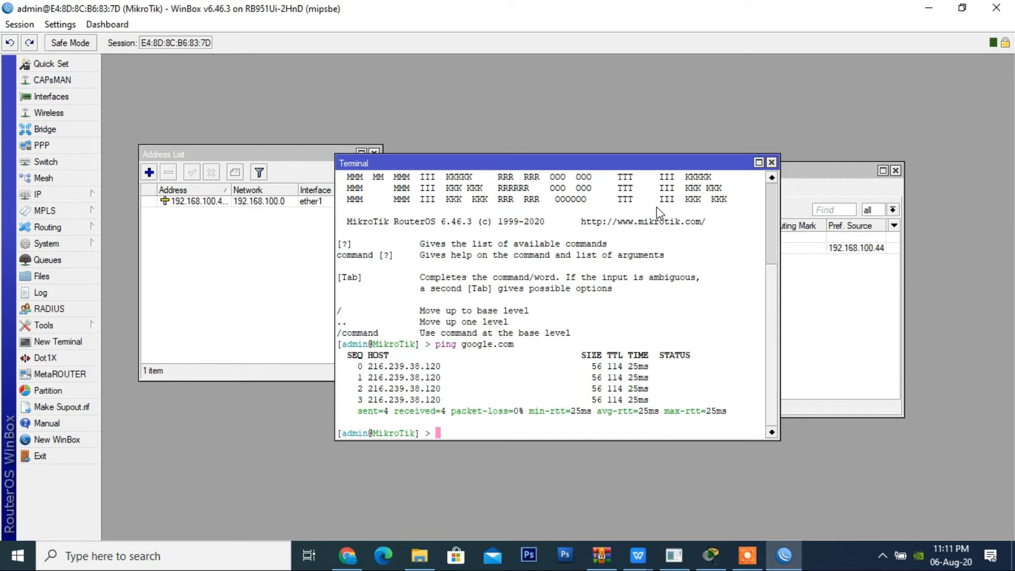
# Step: View the network topology in Cisco Packet Tracer, return to WinBox and move the terminal window aside from the address list
pyautogui.hotkey('alt', 'Tab')
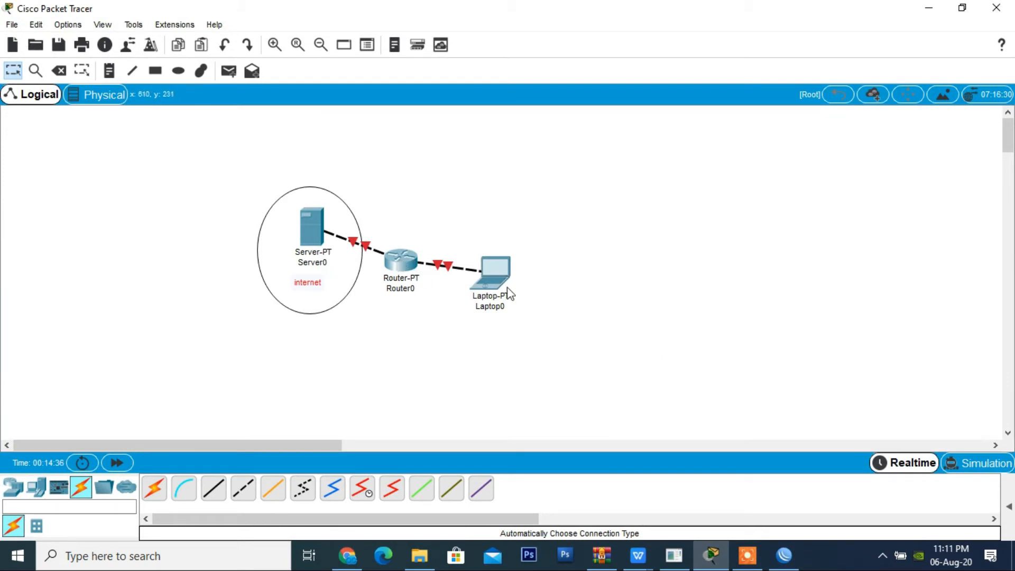
pyautogui.click(925, 11)
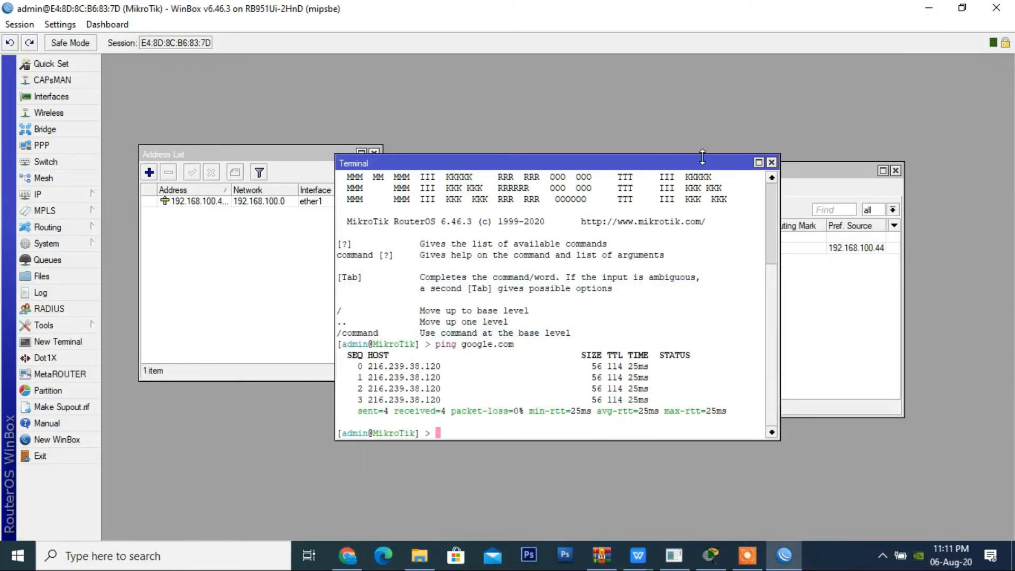
pyautogui.moveTo(703, 168); pyautogui.dragTo(783, 135)
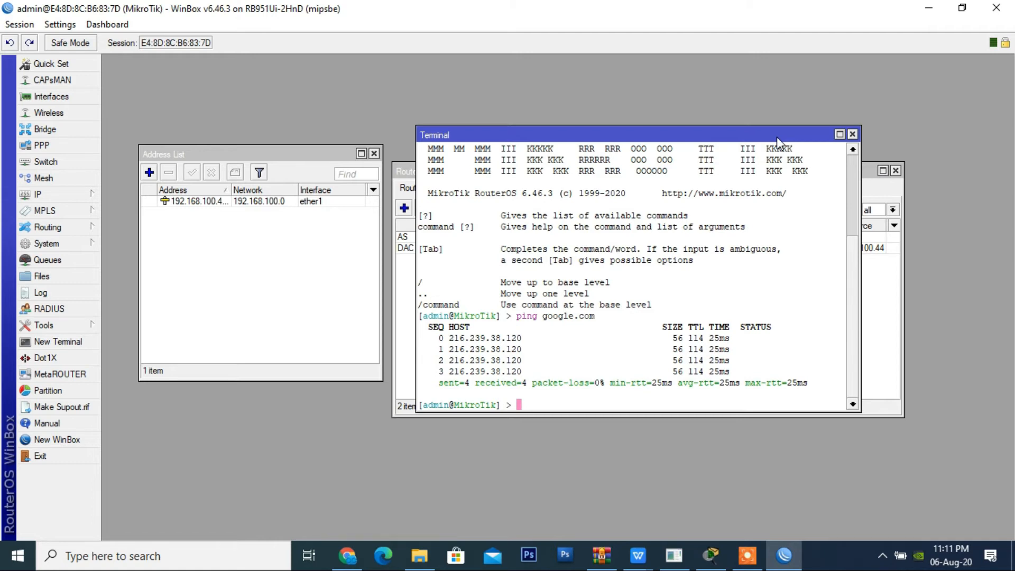
# Step: Add the IP address 192.168.1.1/24 on interface ether2 to the router's address list
pyautogui.click(77, 201)
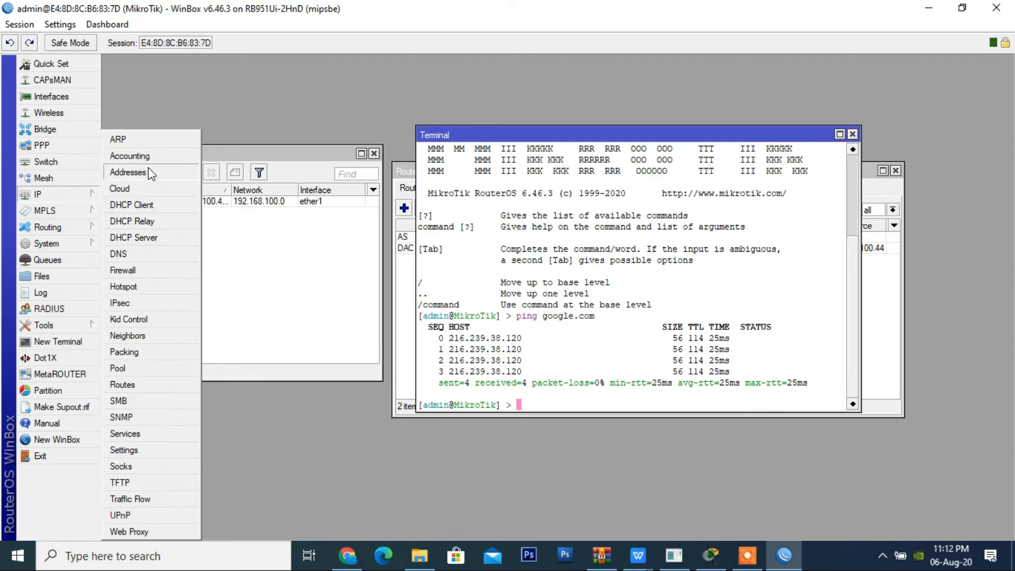
pyautogui.click(127, 172)
pyautogui.click(222, 256)
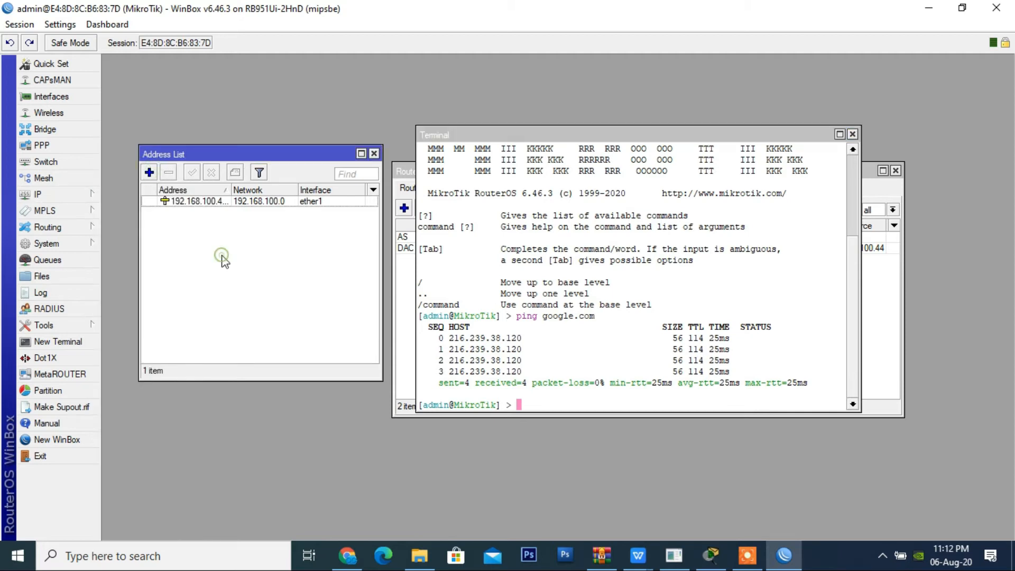
pyautogui.click(149, 173)
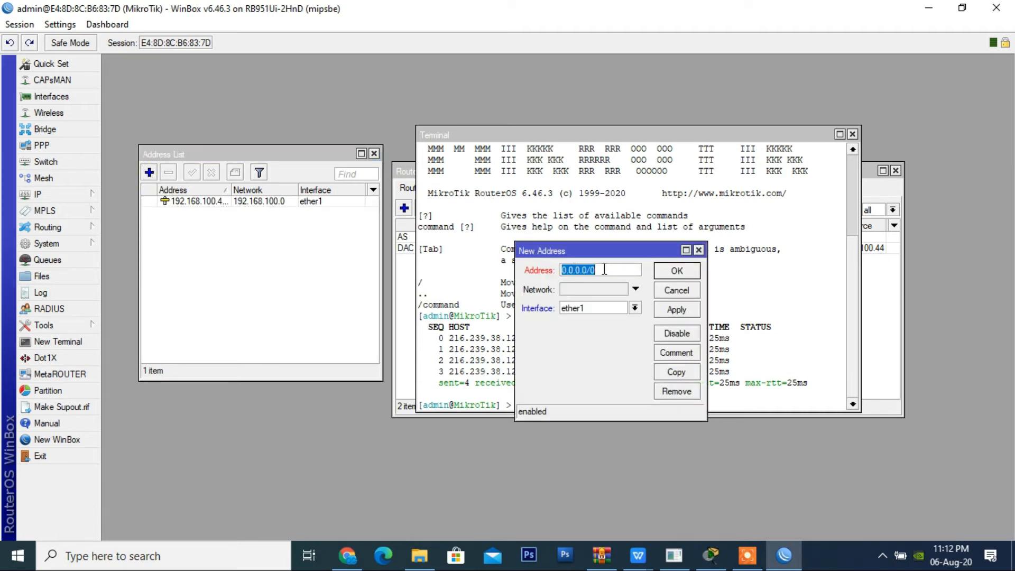
pyautogui.write('192.168.1.1/24')
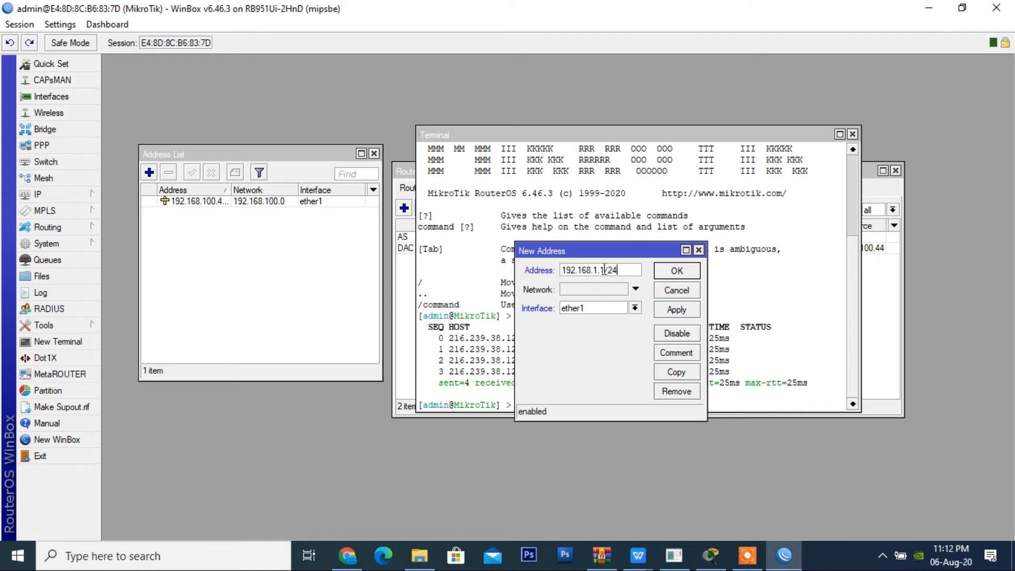
pyautogui.click(634, 308)
pyautogui.click(624, 329)
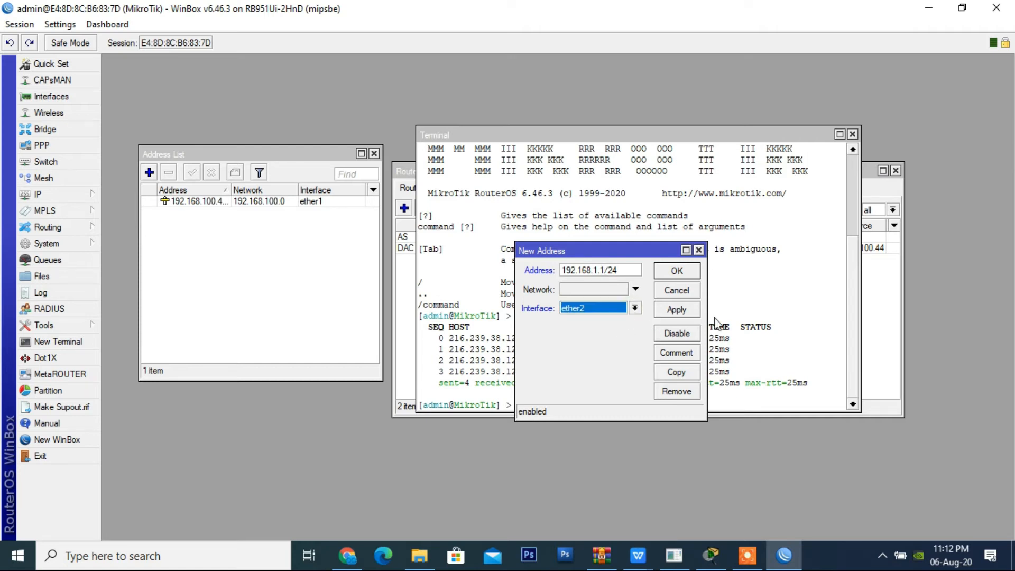
pyautogui.click(693, 310)
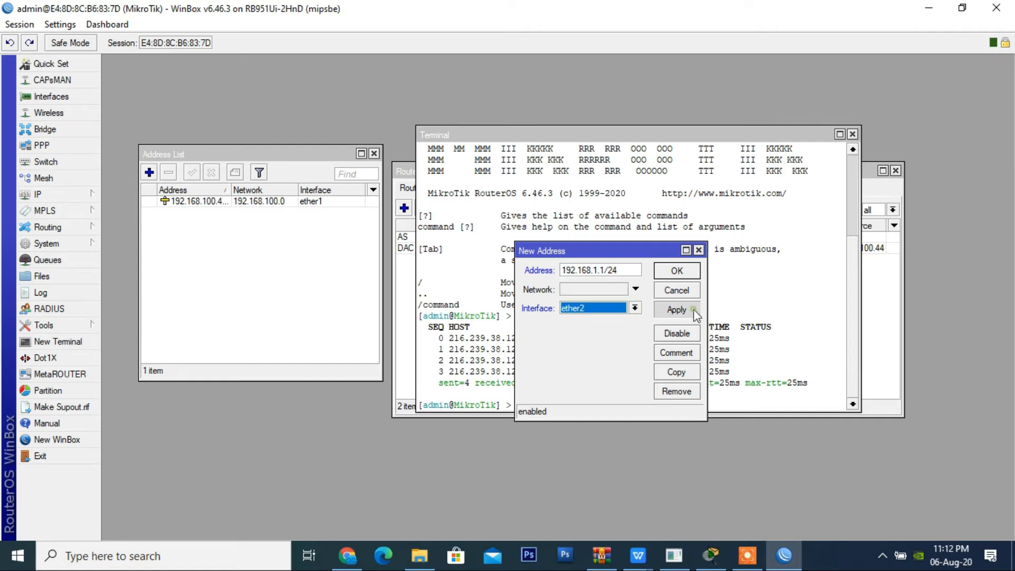
pyautogui.click(678, 271)
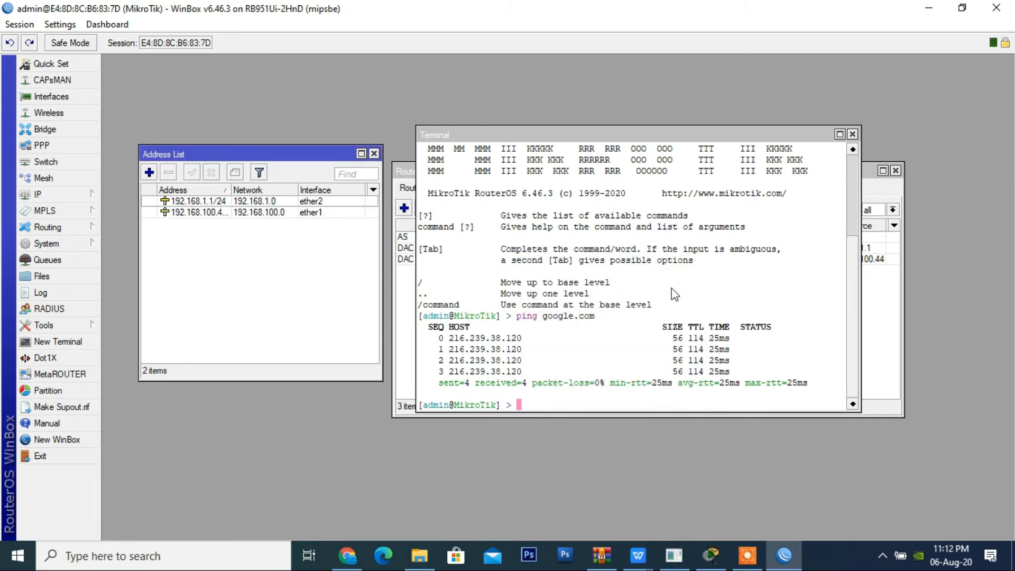
# Step: Start the DHCP server setup wizard and select ether2 as the DHCP server interface
pyautogui.click(239, 213)
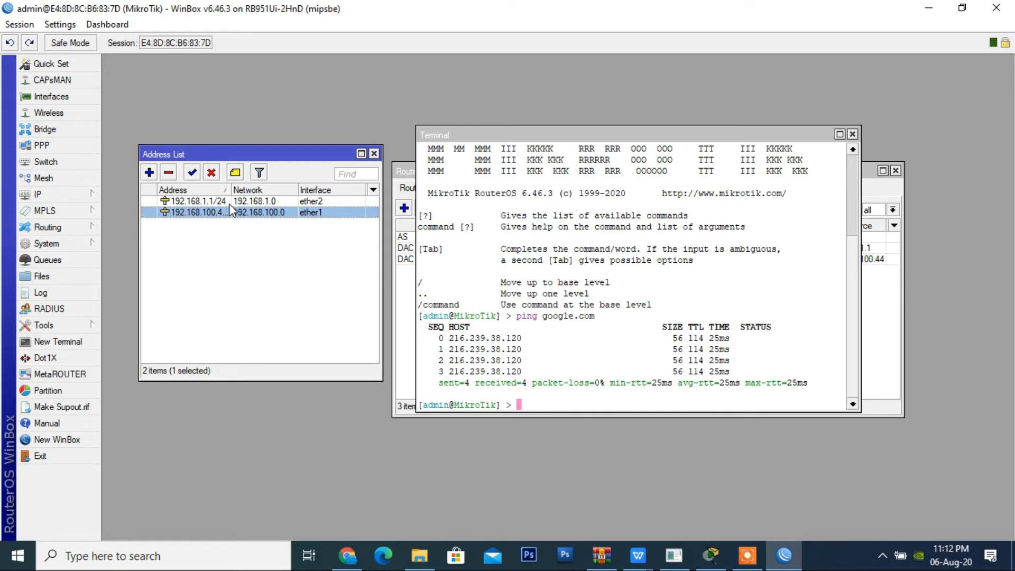
pyautogui.click(230, 204)
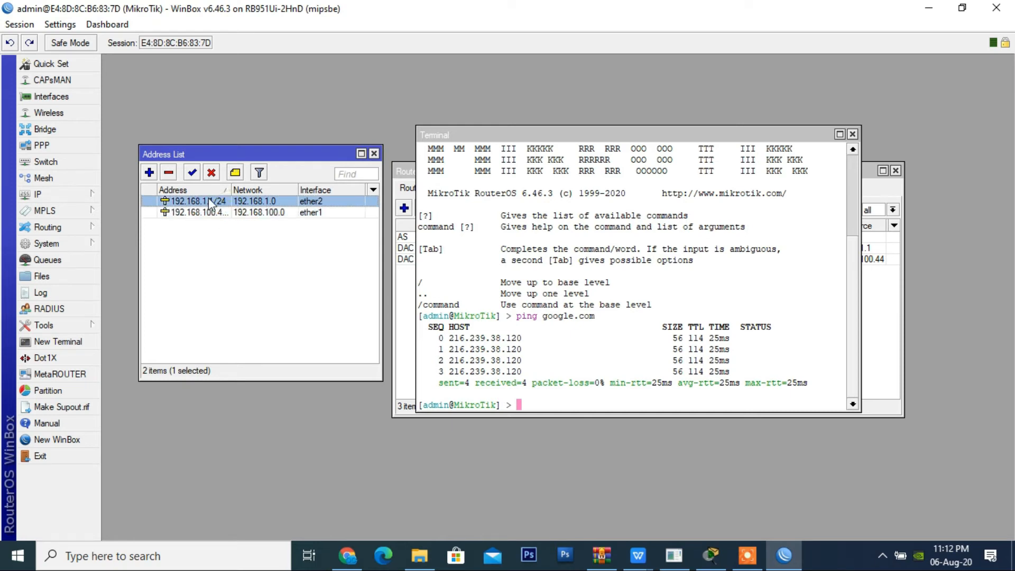
pyautogui.moveTo(235, 152); pyautogui.dragTo(353, 132)
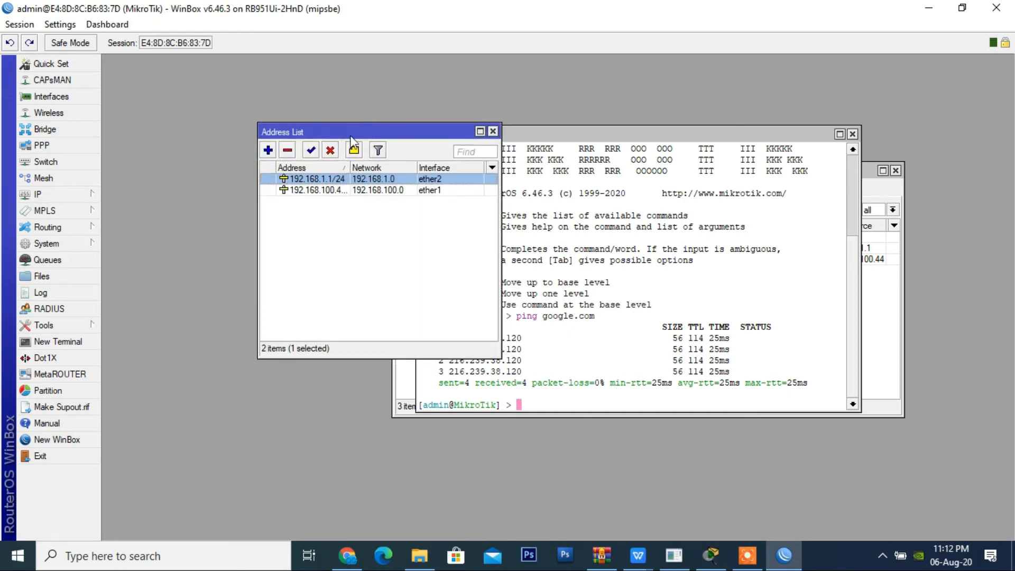
pyautogui.click(88, 195)
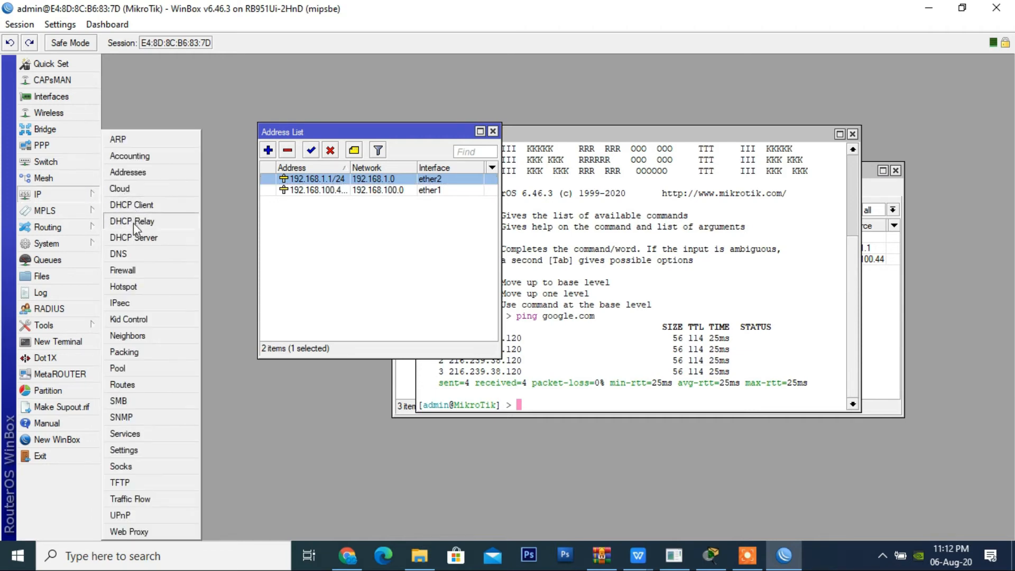
pyautogui.click(137, 237)
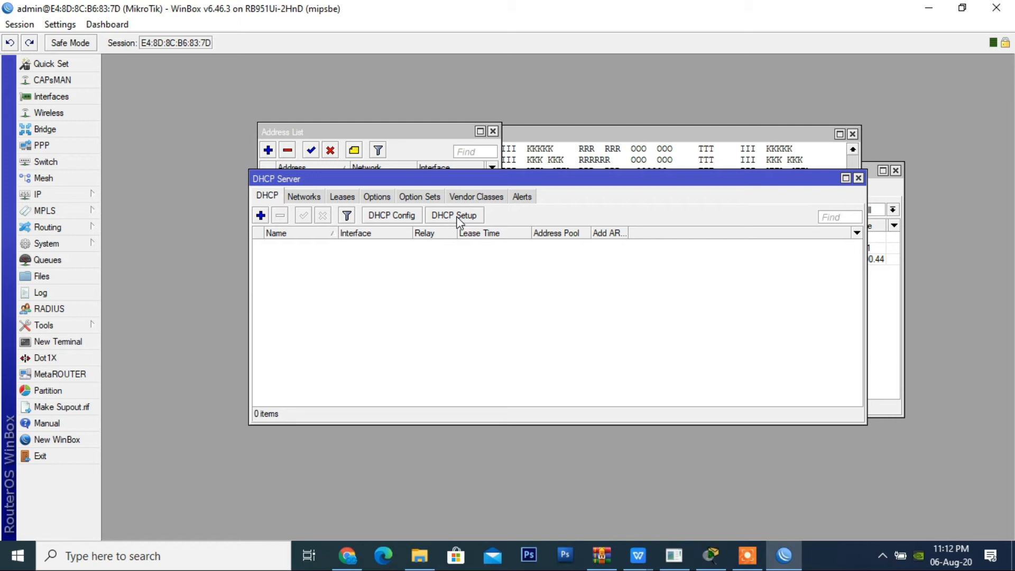
pyautogui.click(458, 210)
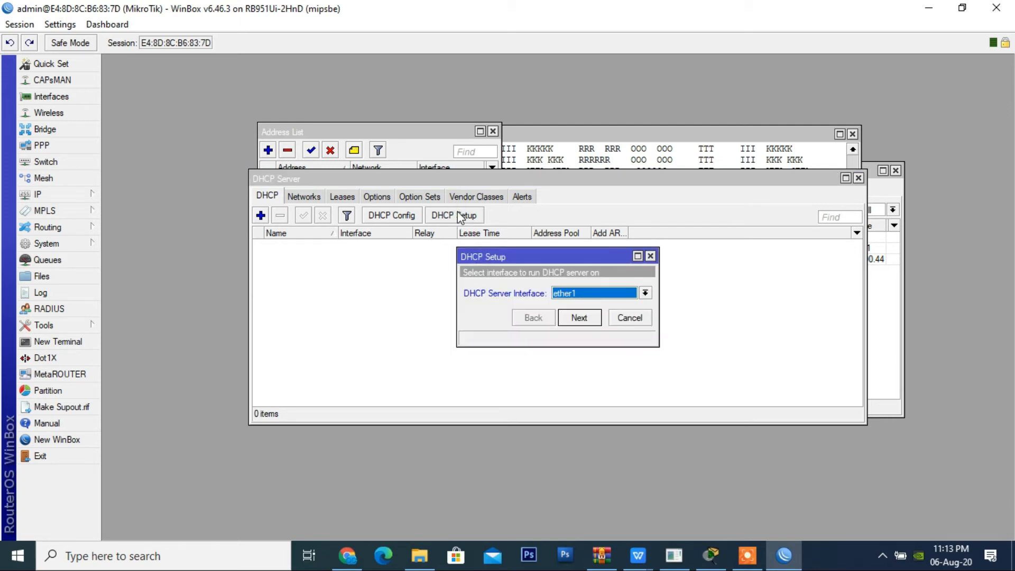
pyautogui.click(588, 292)
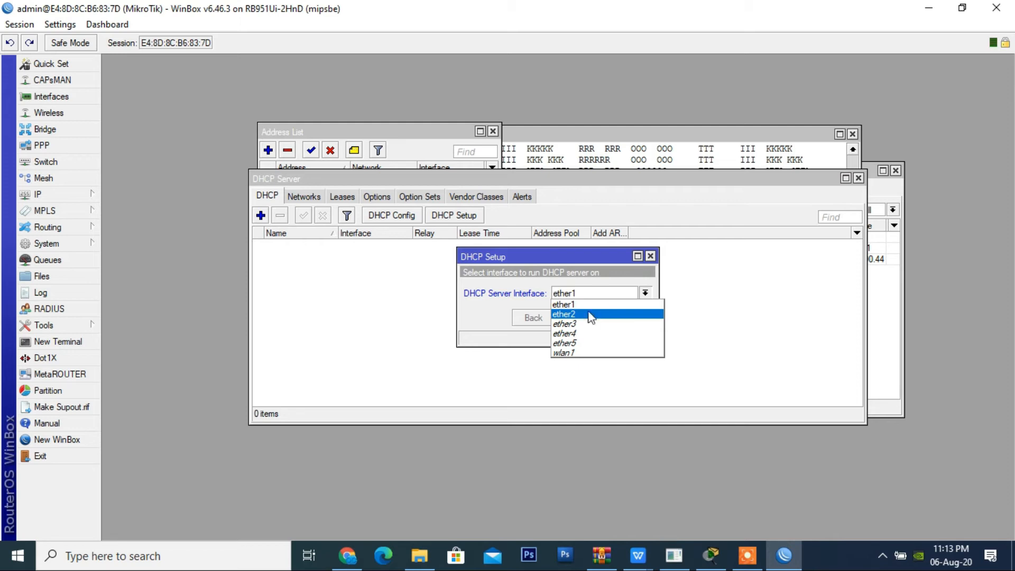
pyautogui.click(588, 315)
pyautogui.click(590, 317)
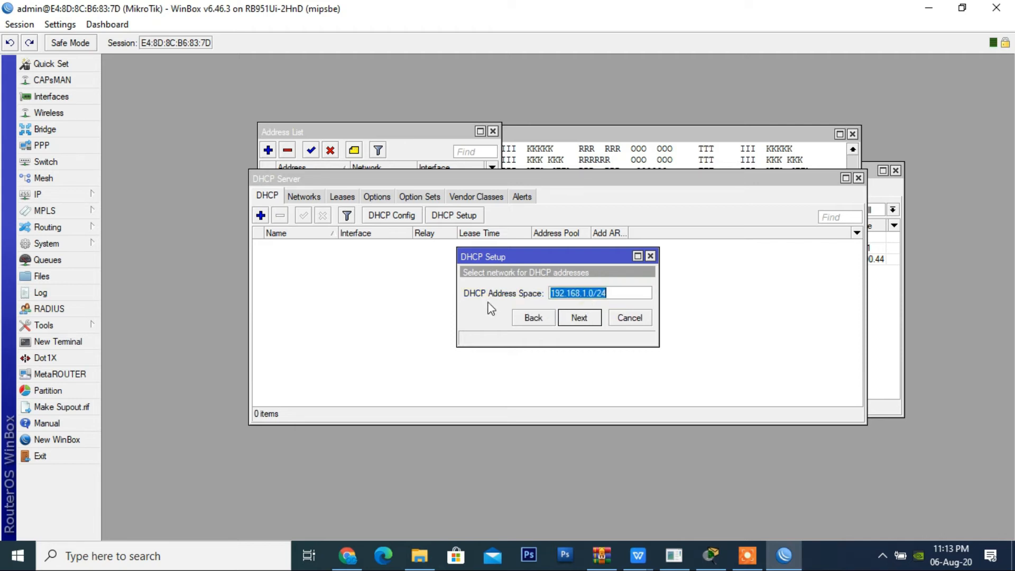
# Step: Accept 192.168.1.0/24 as the DHCP address space and 192.168.1.1 as the gateway for the DHCP network
pyautogui.click(619, 298)
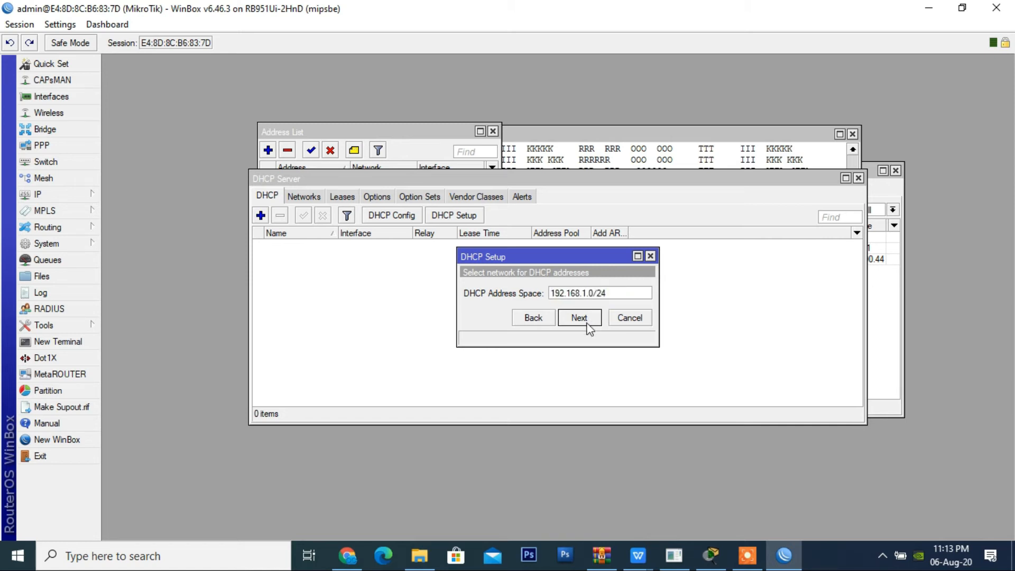
pyautogui.doubleClick(621, 293)
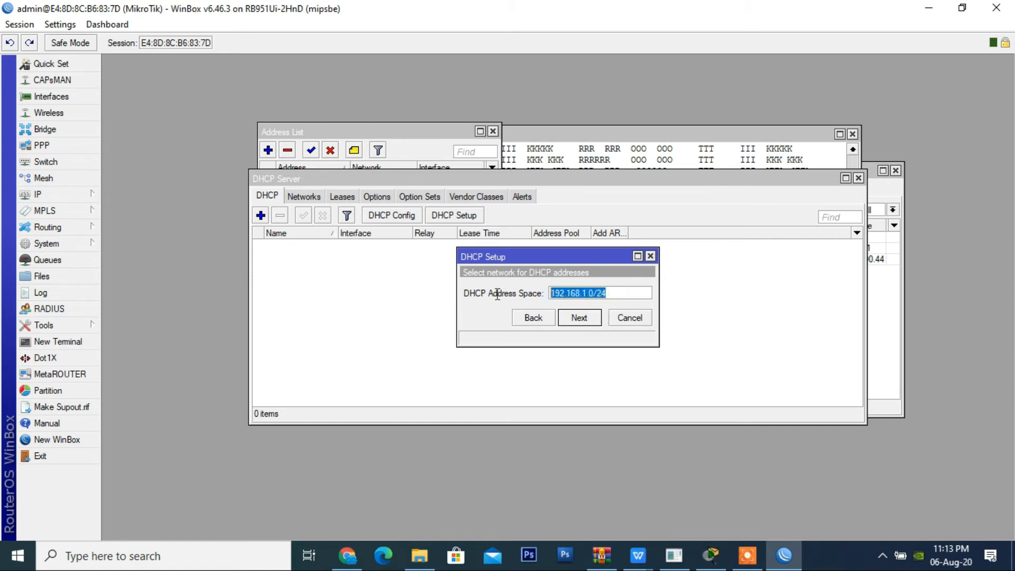
pyautogui.click(580, 320)
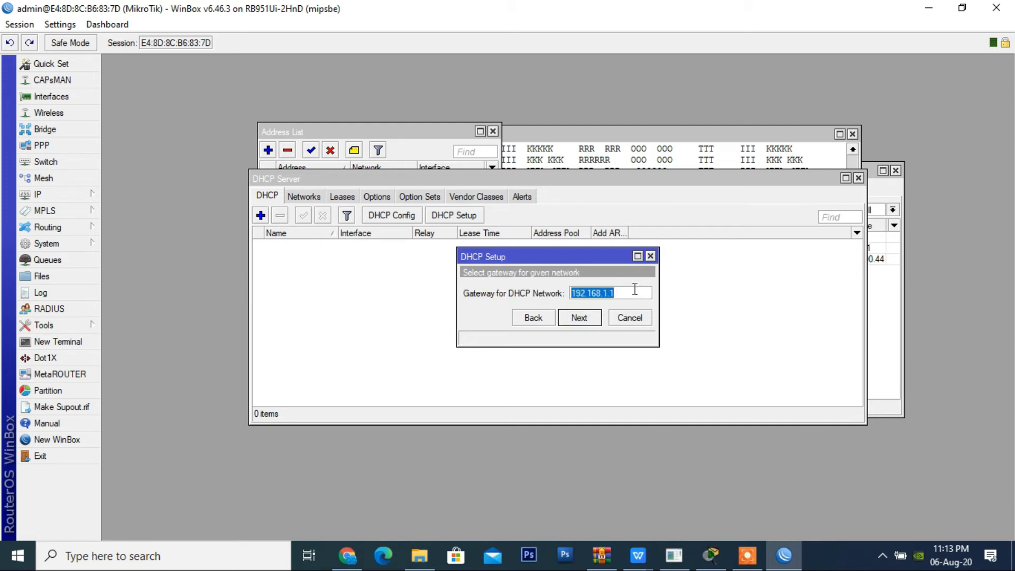
pyautogui.click(636, 290)
pyautogui.moveTo(624, 294); pyautogui.dragTo(446, 280)
pyautogui.click(576, 323)
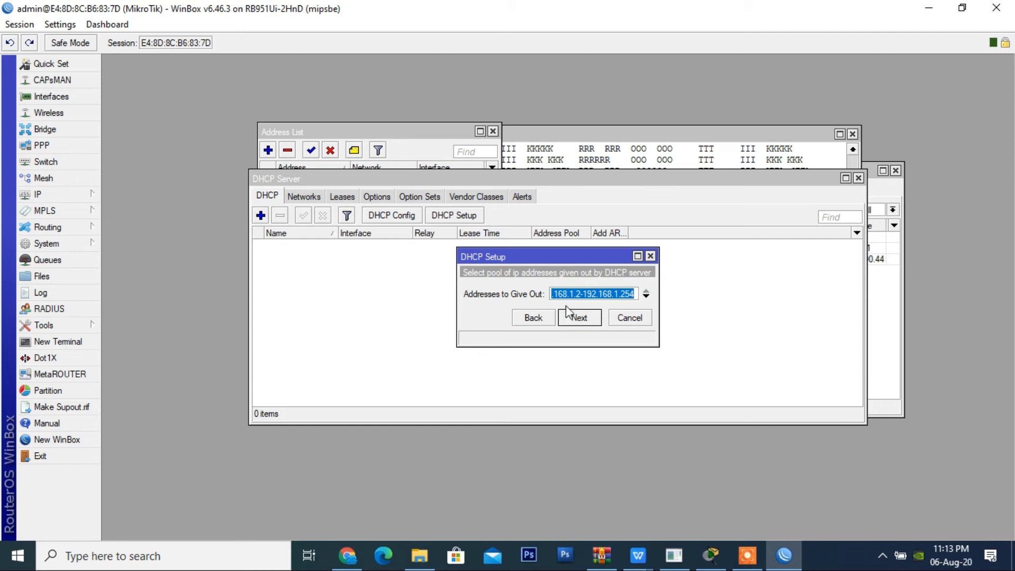
# Step: Finish the DHCP setup with the pool ending at 192.168.1.254, DNS servers 192.168.100.1 and 8.8.8.8, and a 00:10:00 lease time
pyautogui.moveTo(564, 295); pyautogui.dragTo(639, 295)
pyautogui.click(591, 318)
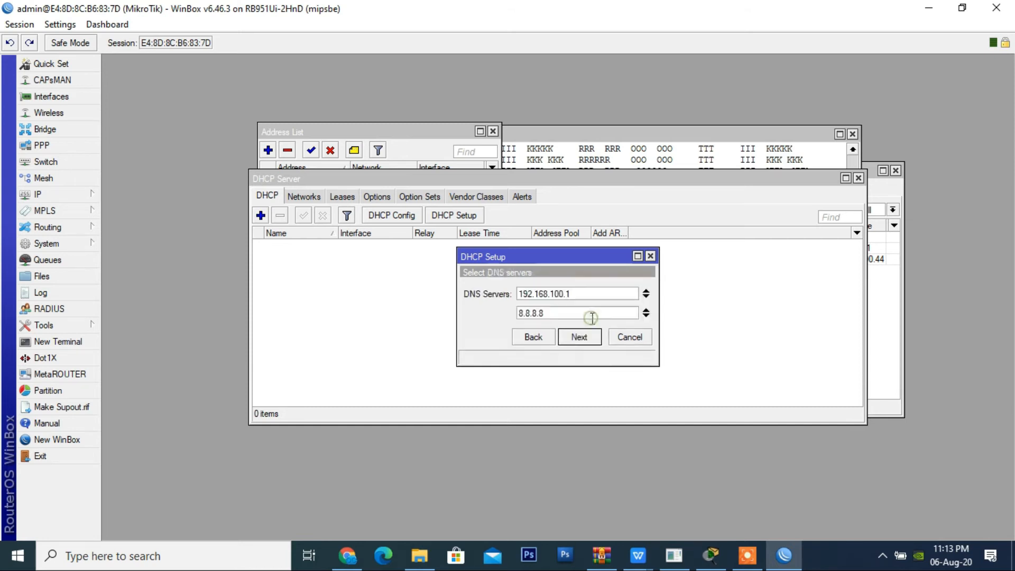
pyautogui.click(584, 345)
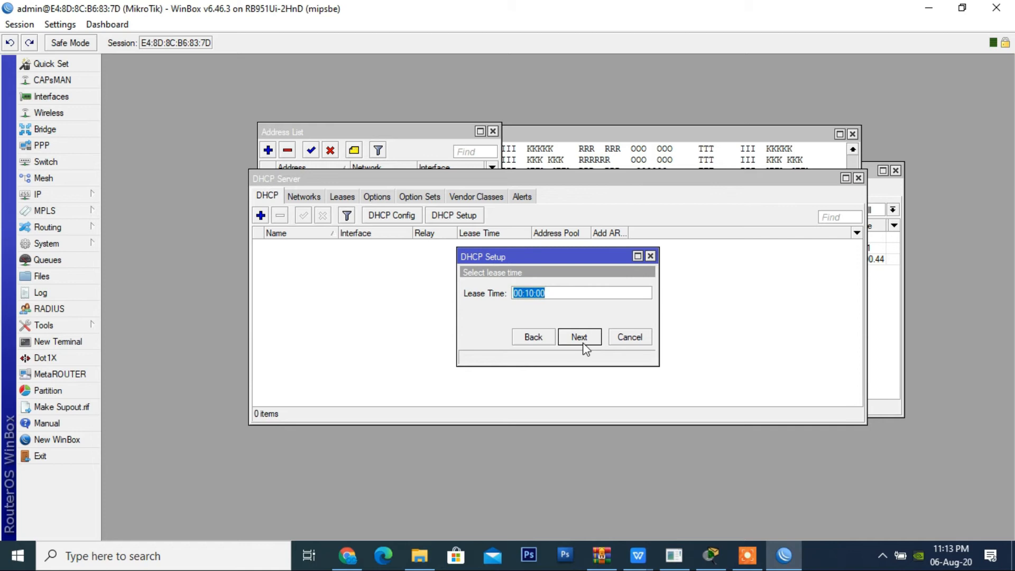
pyautogui.click(567, 293)
pyautogui.click(582, 340)
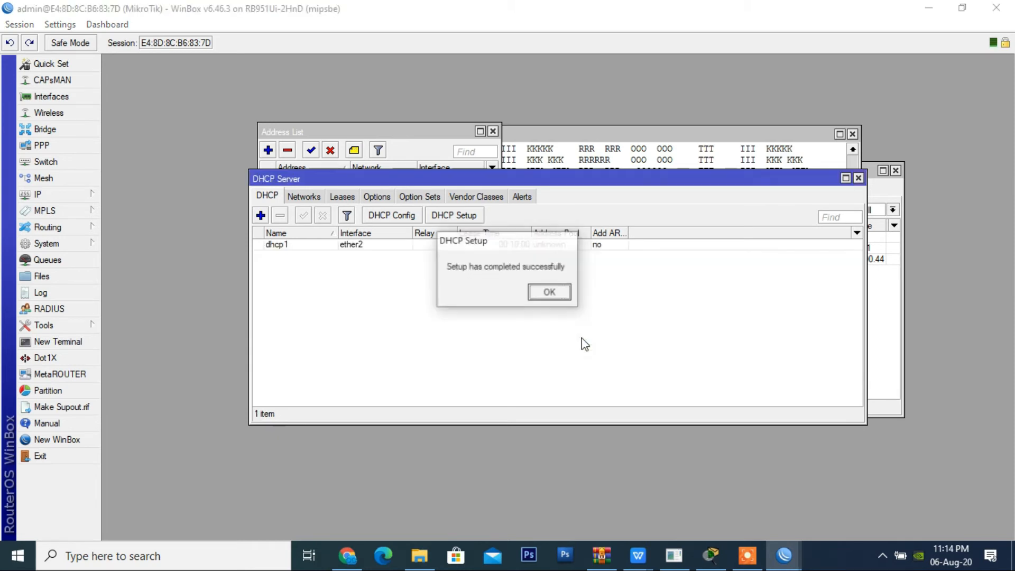
pyautogui.click(549, 292)
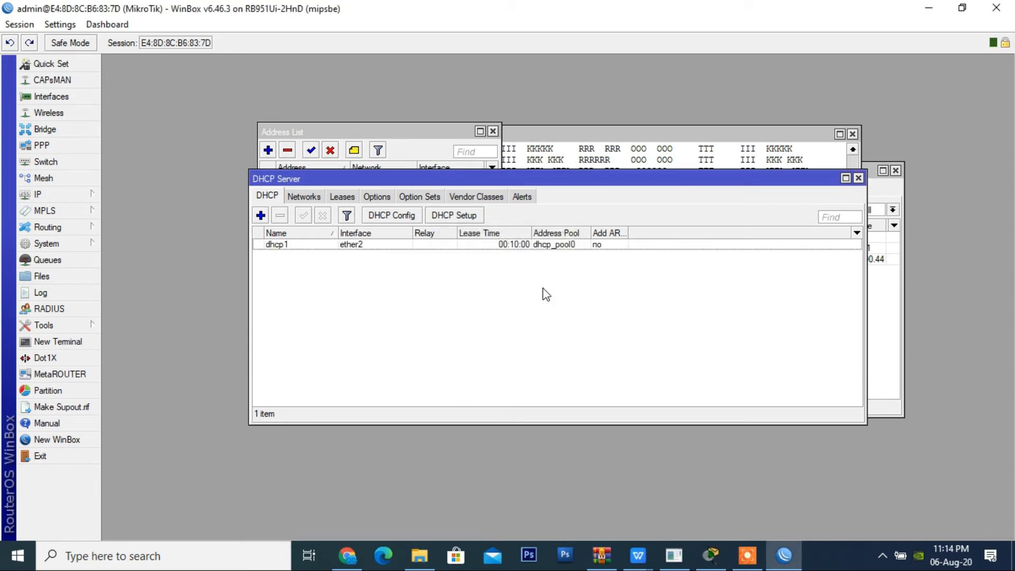
pyautogui.click(556, 245)
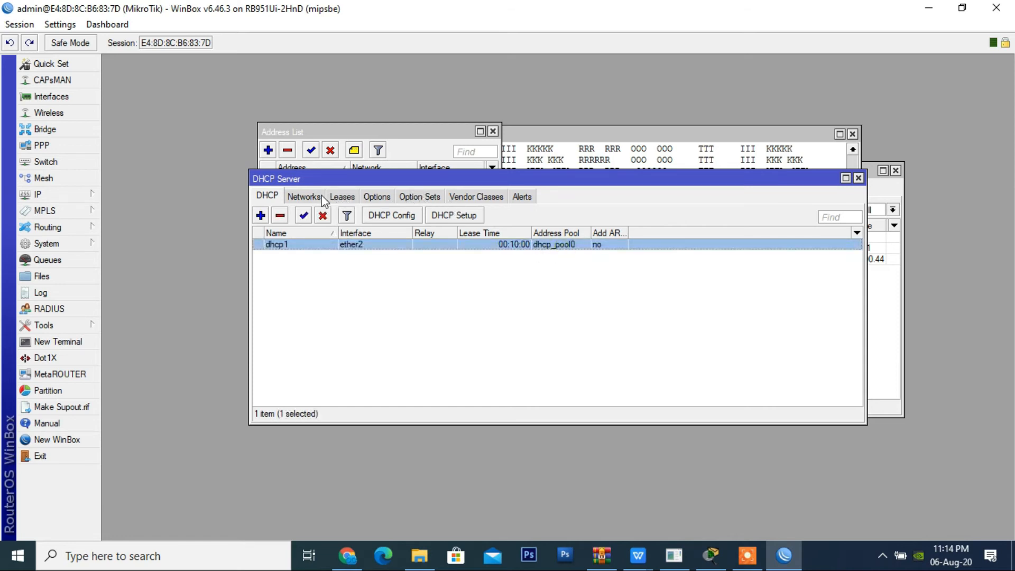
# Step: Open the Windows network settings and bring up the list of network adapters
pyautogui.click(880, 556)
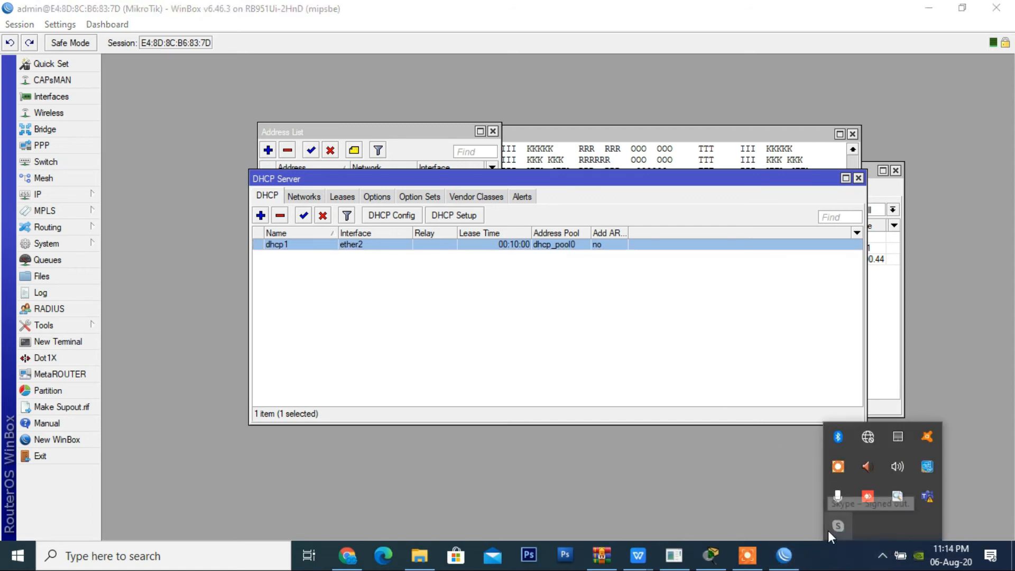
pyautogui.moveTo(870, 442)
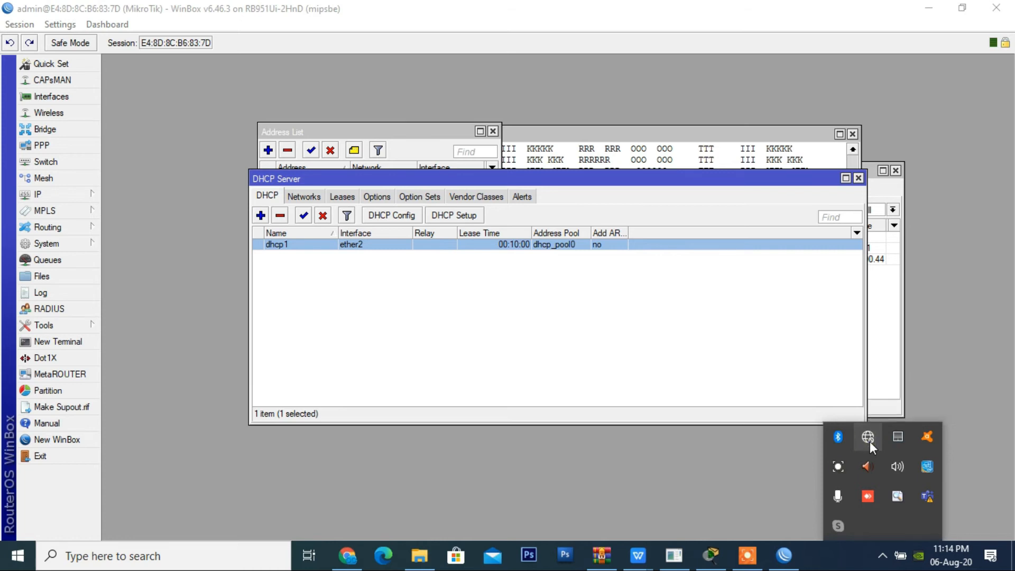
pyautogui.click(870, 437)
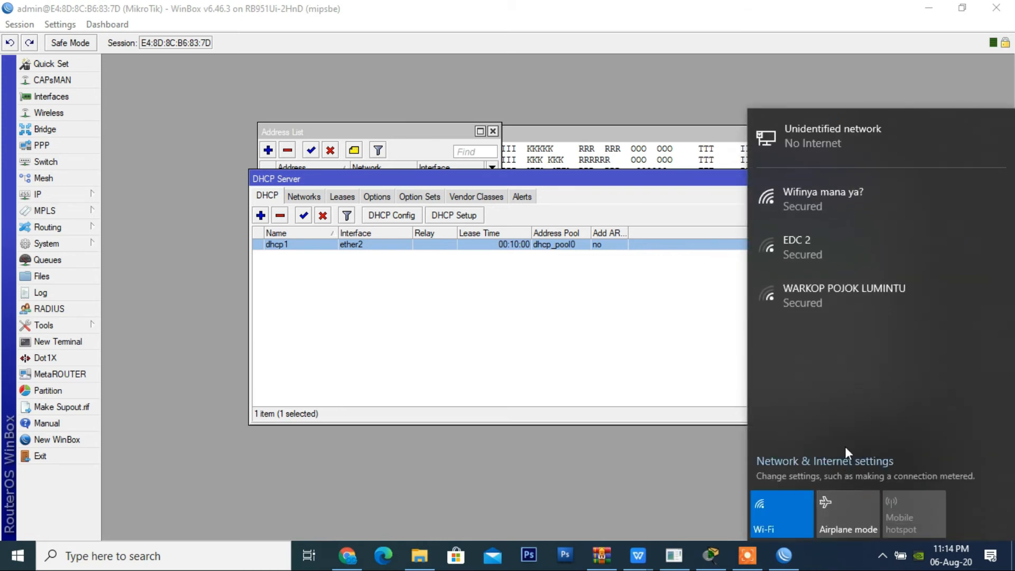
pyautogui.click(845, 464)
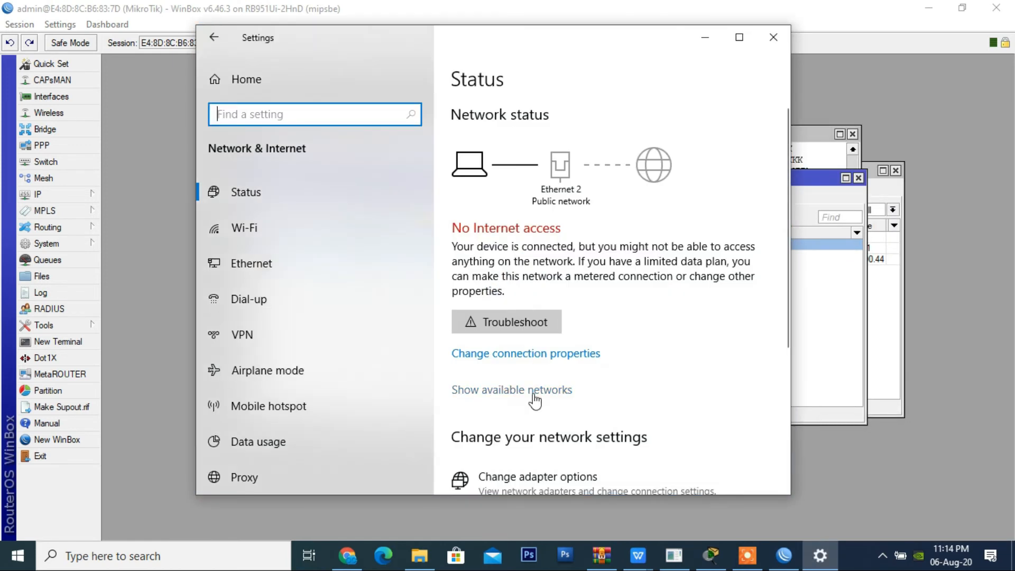
pyautogui.click(554, 468)
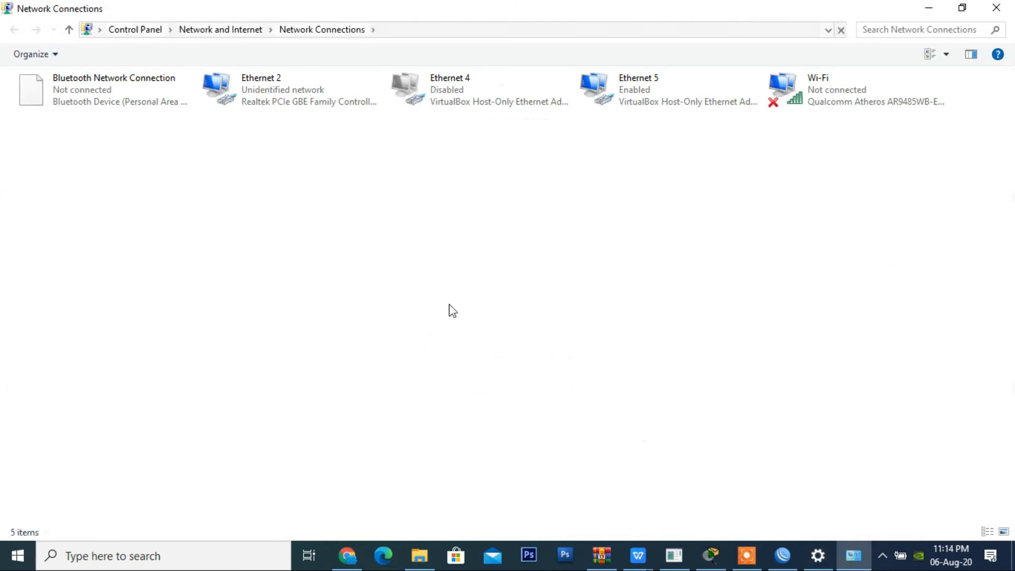
# Step: Check the connection details of the Ethernet 2 adapter, including its IPv4 configuration, and close its status windows
pyautogui.click(322, 107)
pyautogui.doubleClick(322, 106)
pyautogui.click(442, 268)
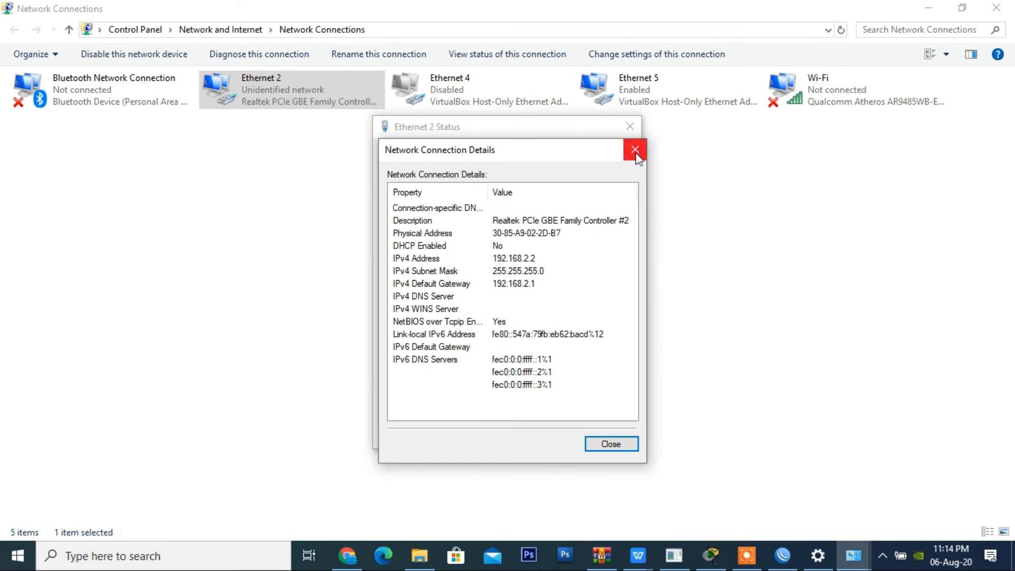
pyautogui.click(634, 150)
pyautogui.click(634, 129)
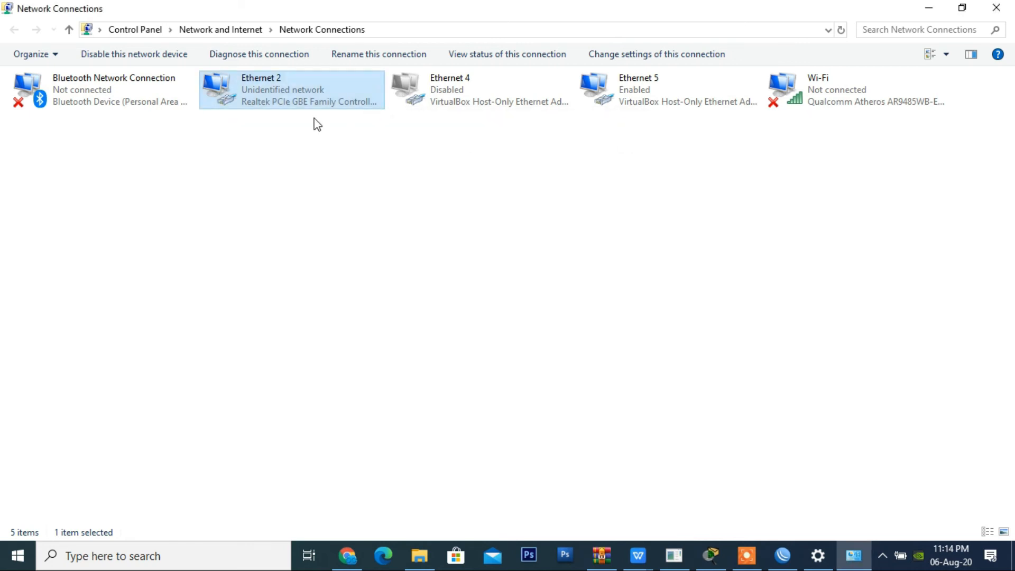
# Step: Disable and re-enable the Ethernet 2 adapter, and refresh the list of network connections
pyautogui.rightClick(268, 87)
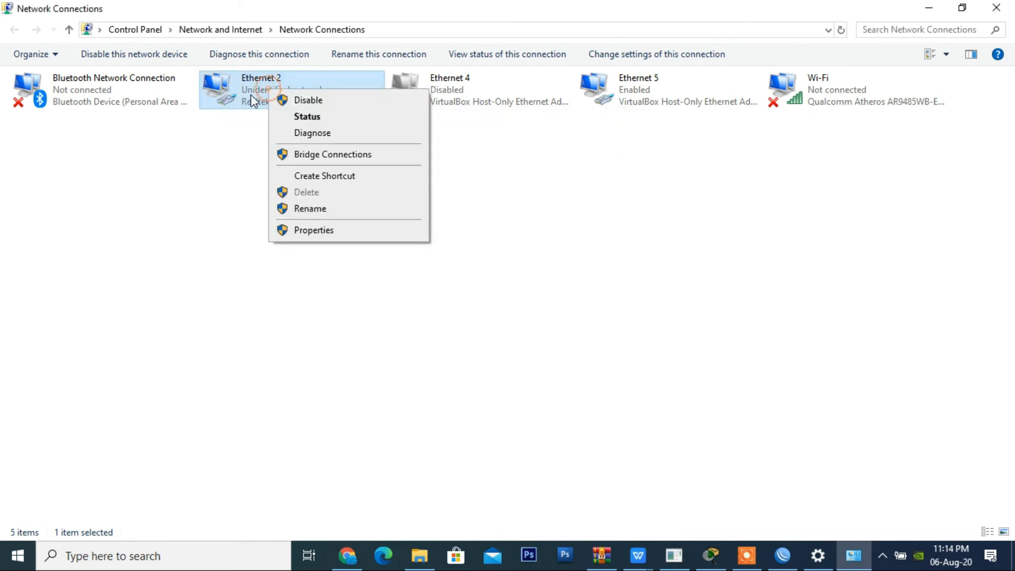
pyautogui.click(311, 101)
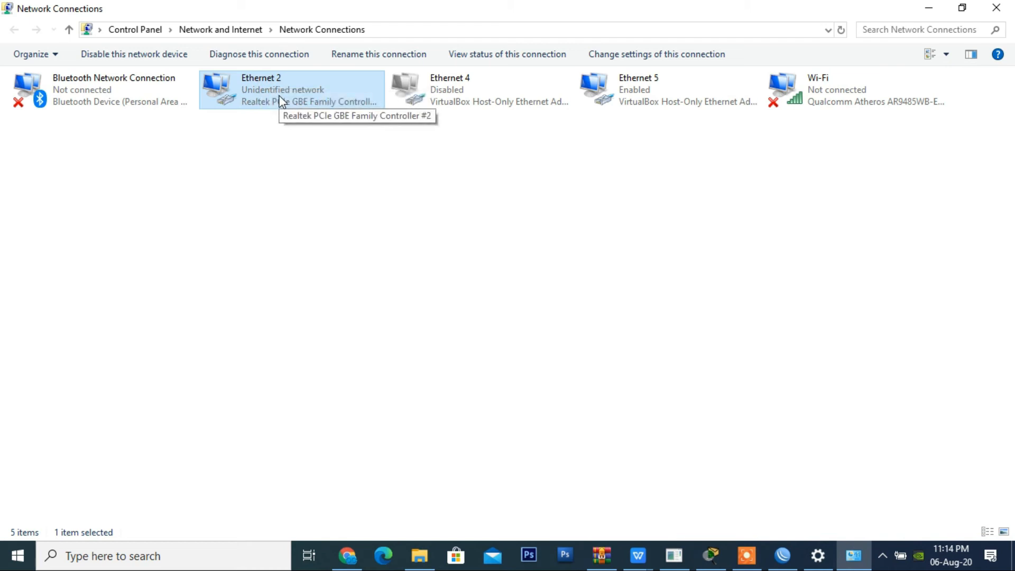
pyautogui.rightClick(280, 101)
pyautogui.click(297, 107)
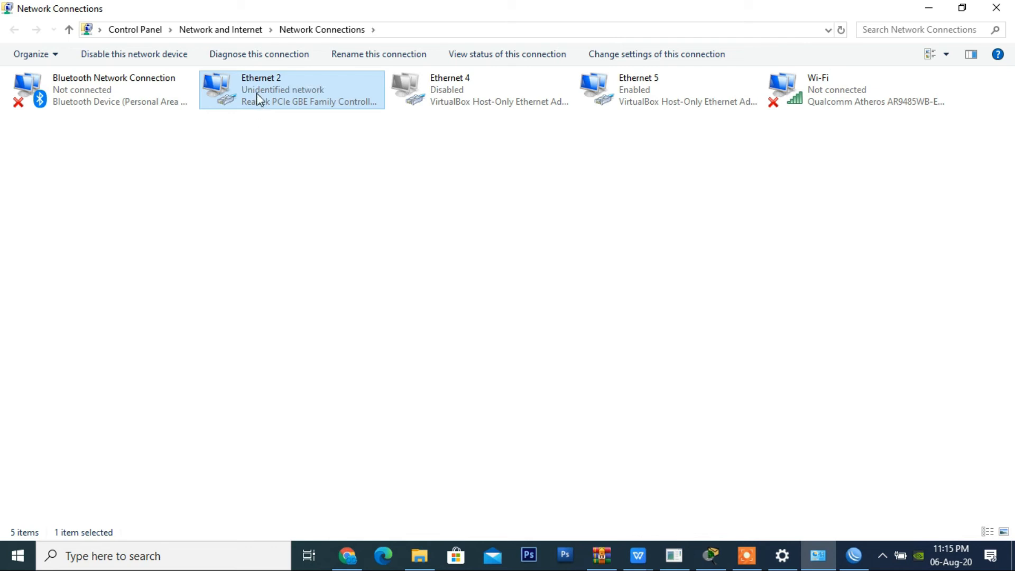
pyautogui.rightClick(293, 153)
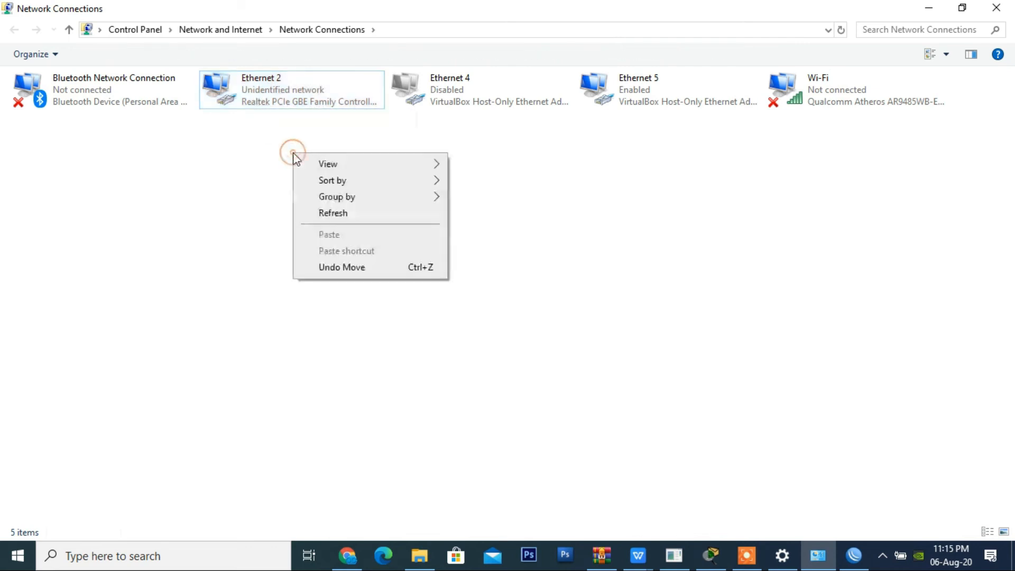
pyautogui.click(344, 213)
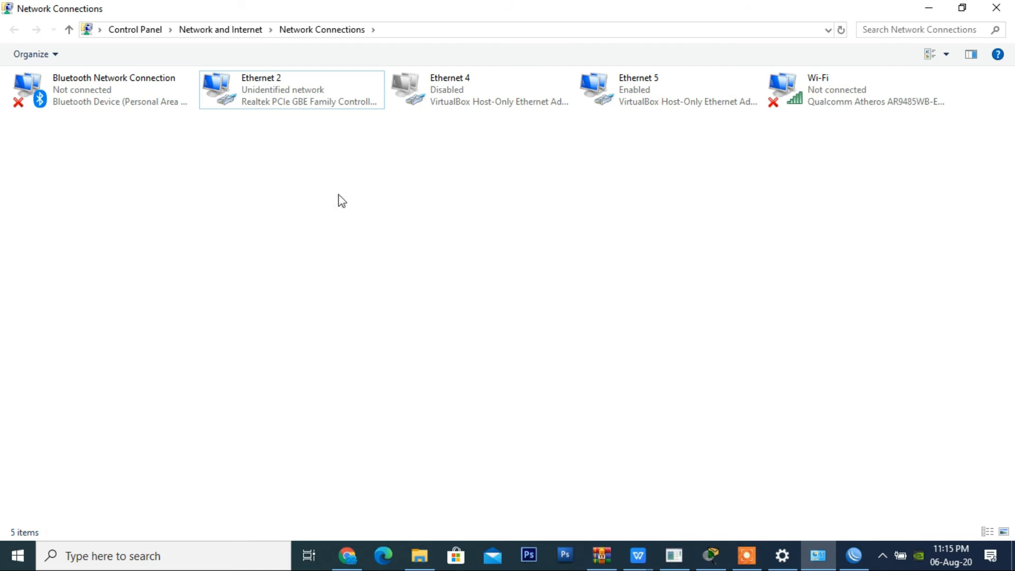
# Step: Check the Ethernet 2 connection details again for its DHCP state and IPv4 address, and close both status windows
pyautogui.click(282, 107)
pyautogui.doubleClick(282, 107)
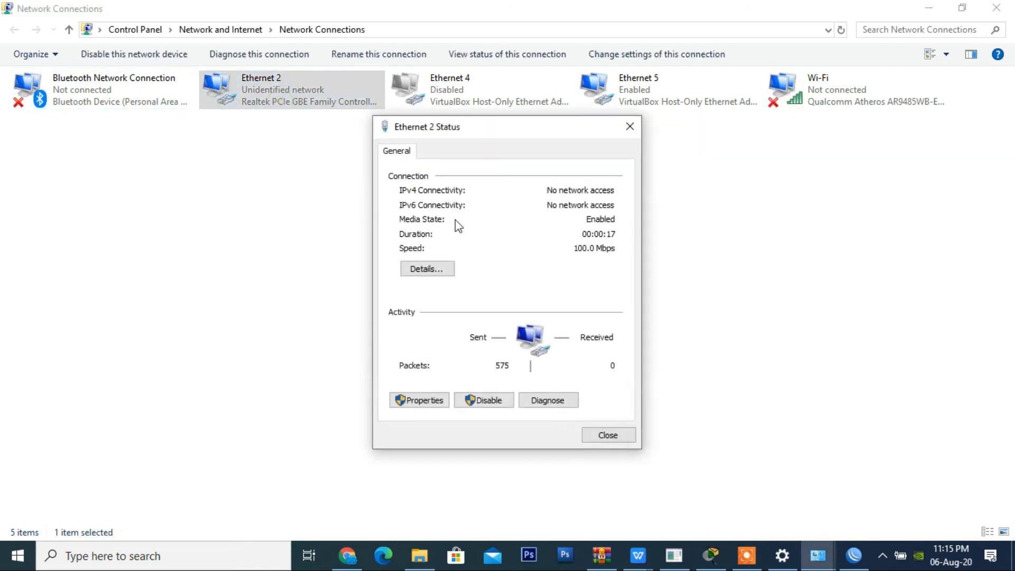
pyautogui.click(452, 271)
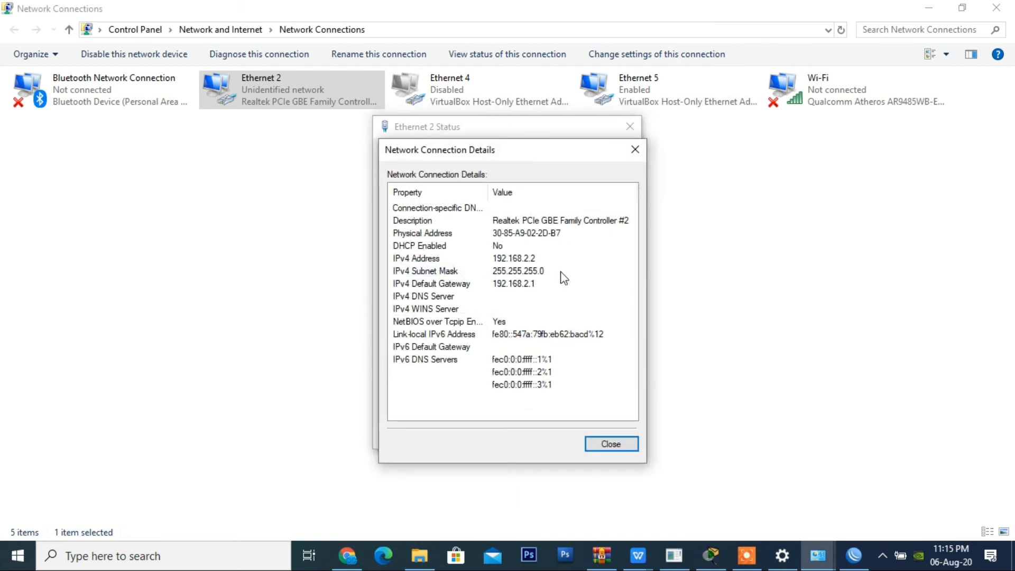
pyautogui.click(636, 150)
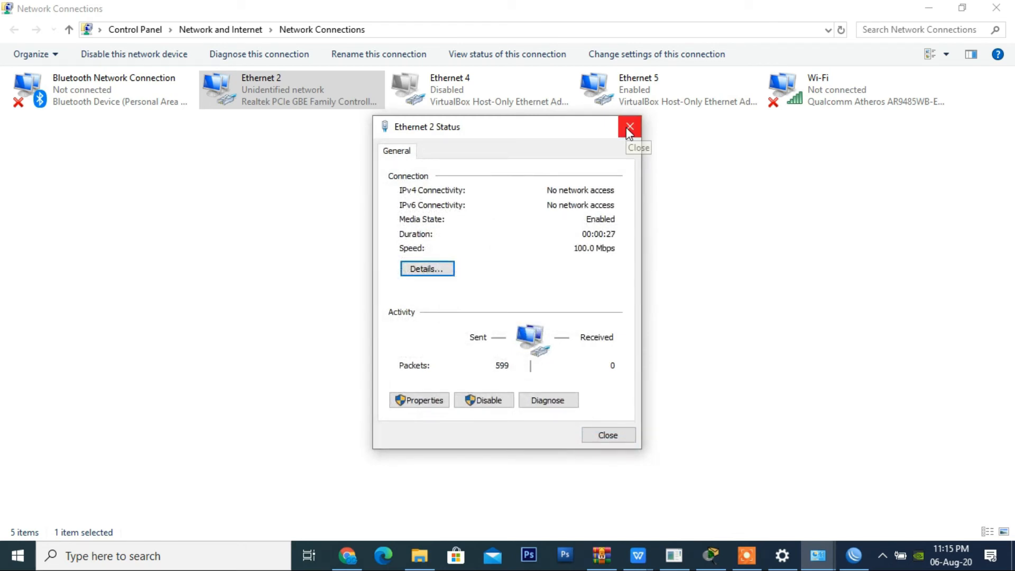
pyautogui.click(629, 127)
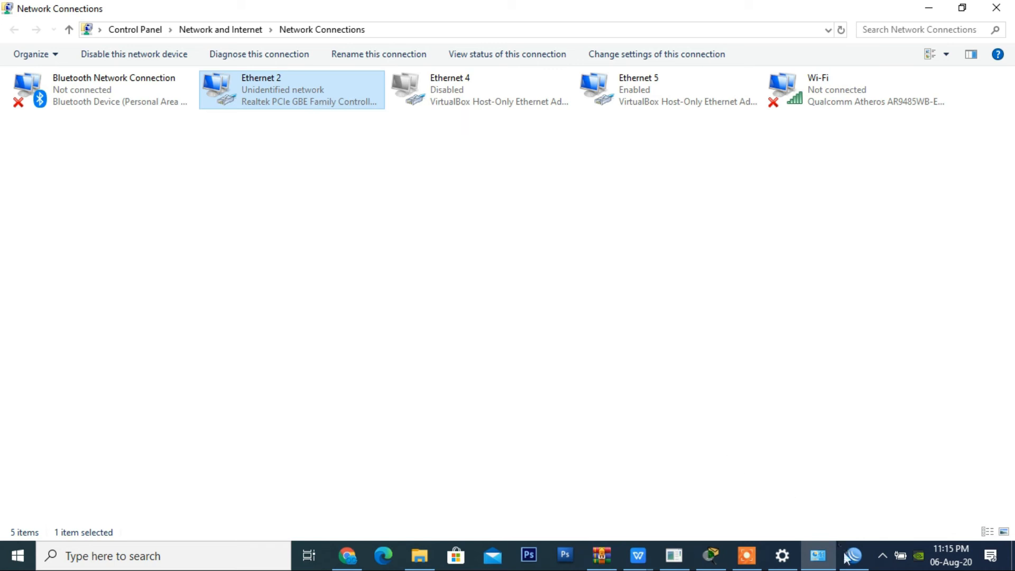
# Step: Switch to WinBox, dismiss the disconnected session, and connect to the discovered MikroTik router at 192.168.1.1 as admin
pyautogui.click(855, 565)
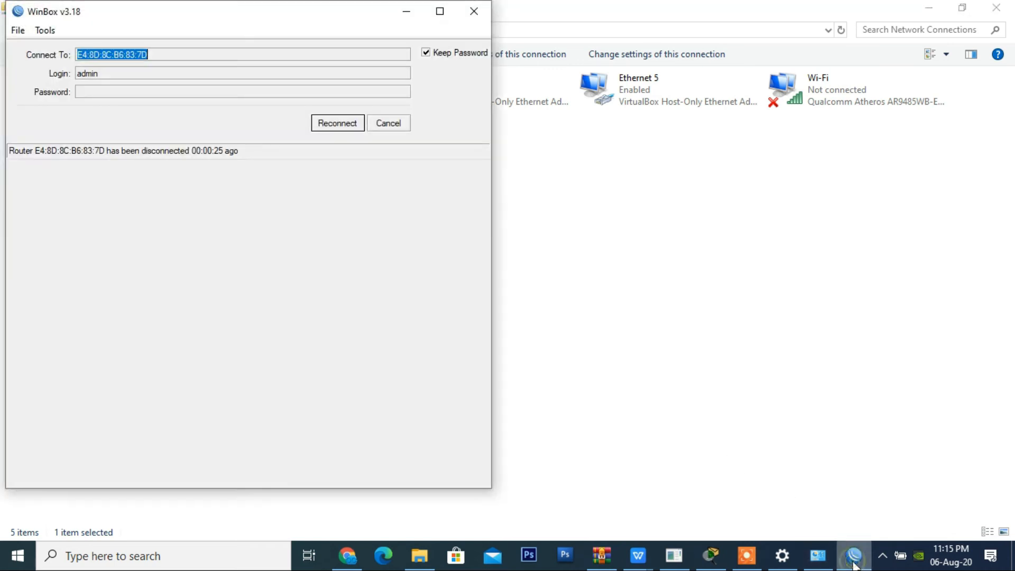
pyautogui.click(400, 127)
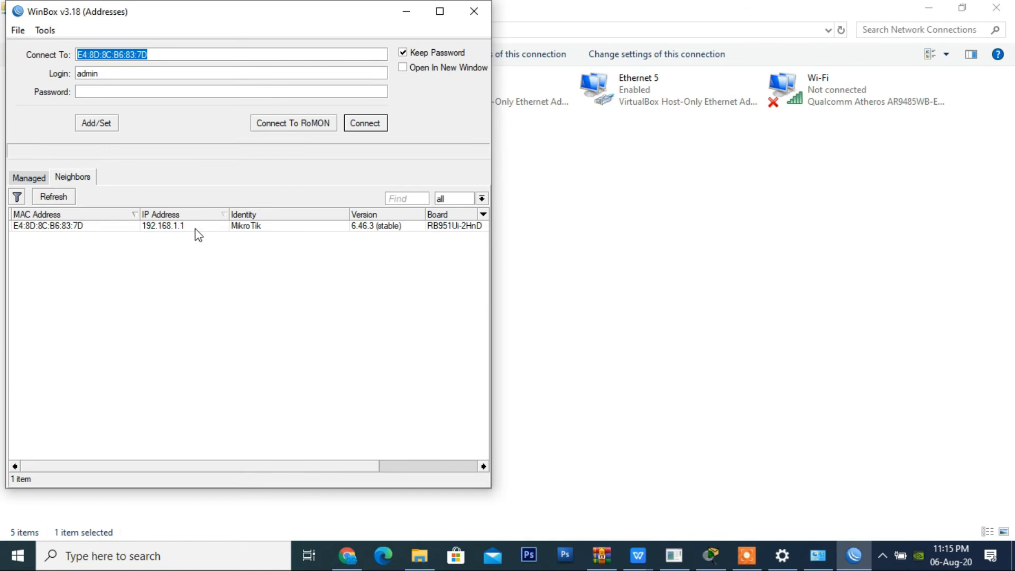
pyautogui.click(58, 227)
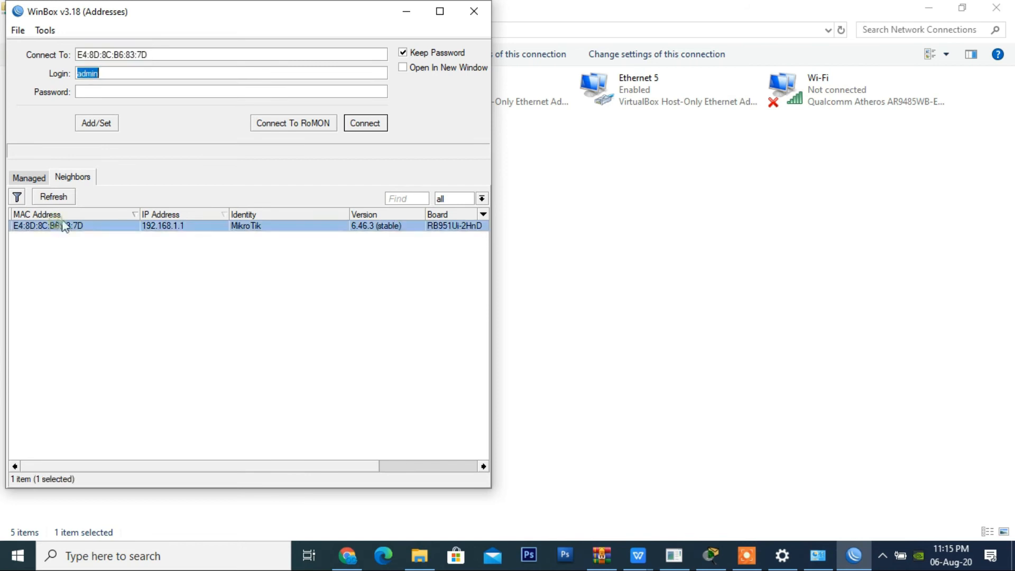
pyautogui.click(379, 125)
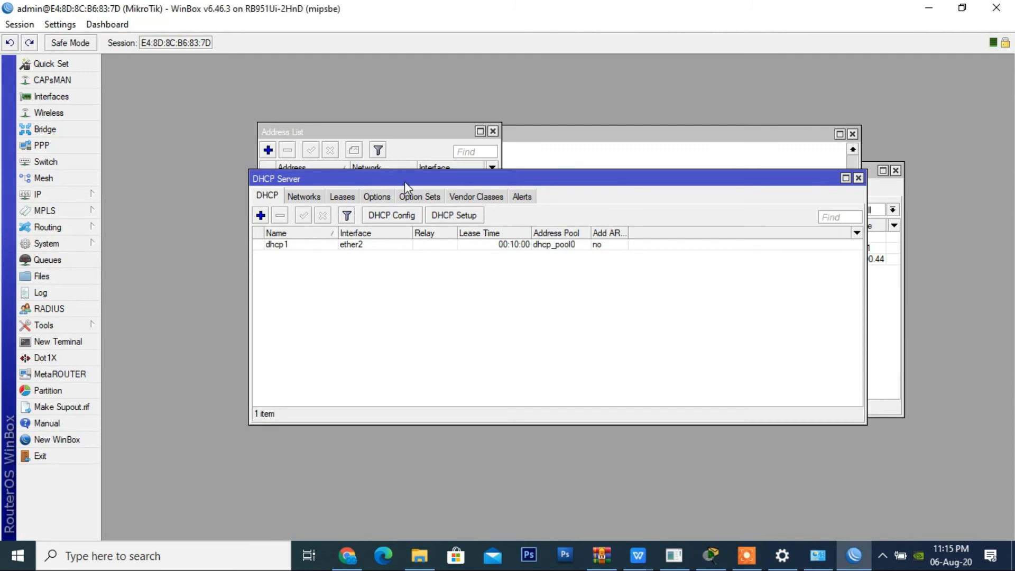
# Step: Review the DHCP server's networks and leases, including the entry for 192.168.1.0/24
pyautogui.click(302, 196)
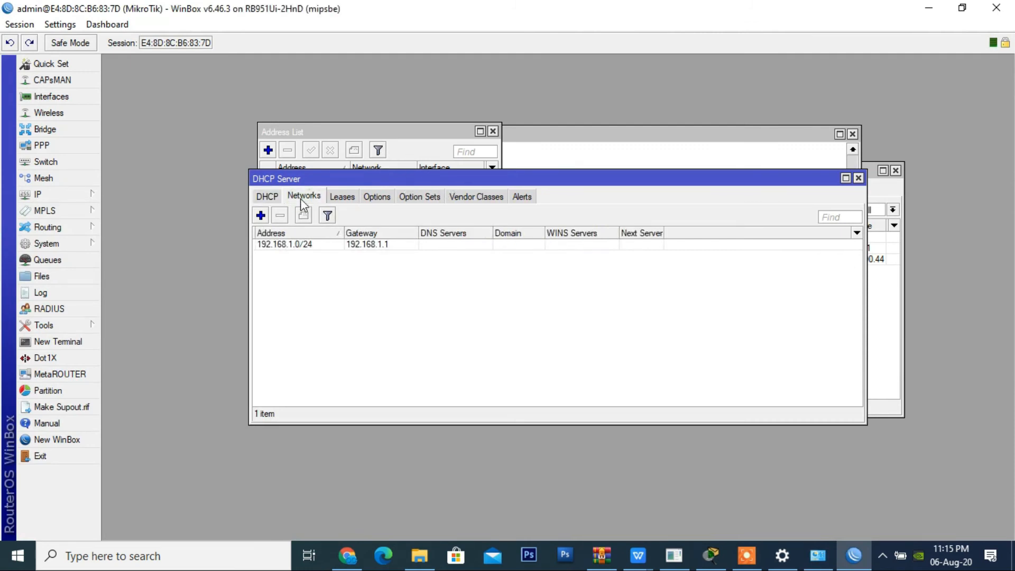
pyautogui.click(305, 246)
pyautogui.click(342, 196)
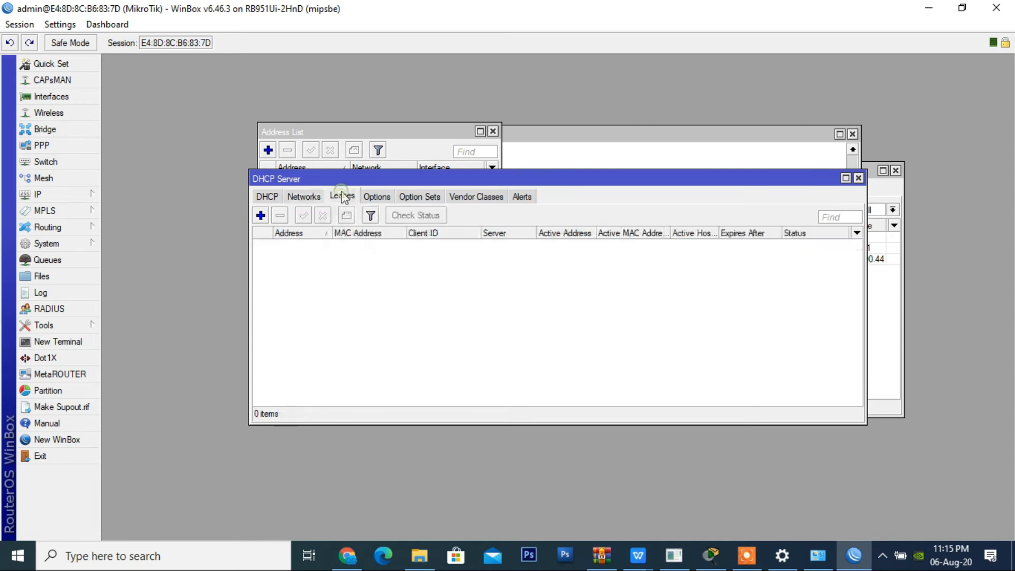
pyautogui.click(305, 196)
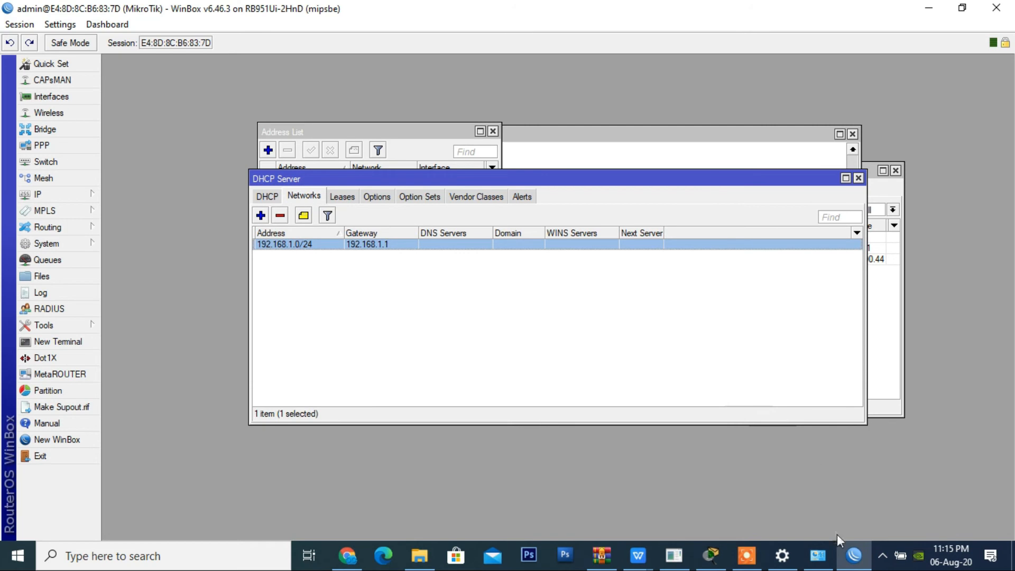
# Step: In the Windows adapter settings, set Ethernet 2's IPv4 properties to obtain the IP address and DNS server address automatically
pyautogui.click(782, 555)
pyautogui.click(613, 487)
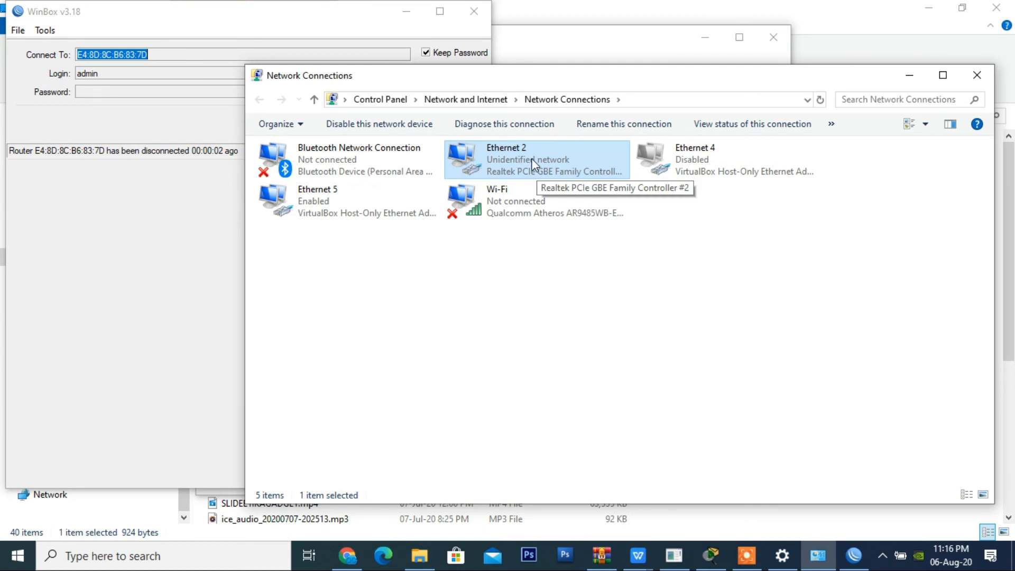
pyautogui.rightClick(532, 158)
pyautogui.click(590, 300)
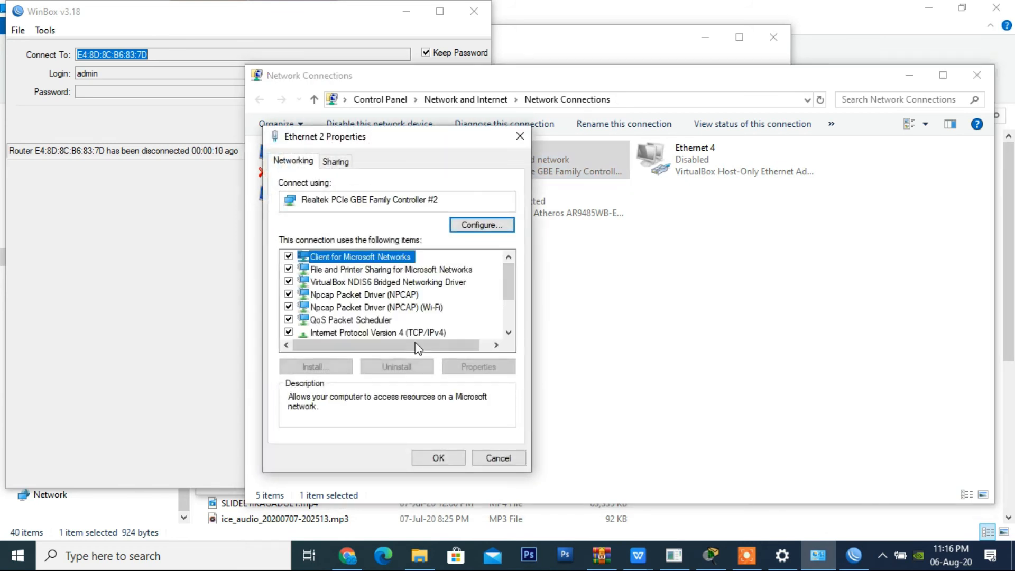
pyautogui.click(417, 331)
pyautogui.click(500, 366)
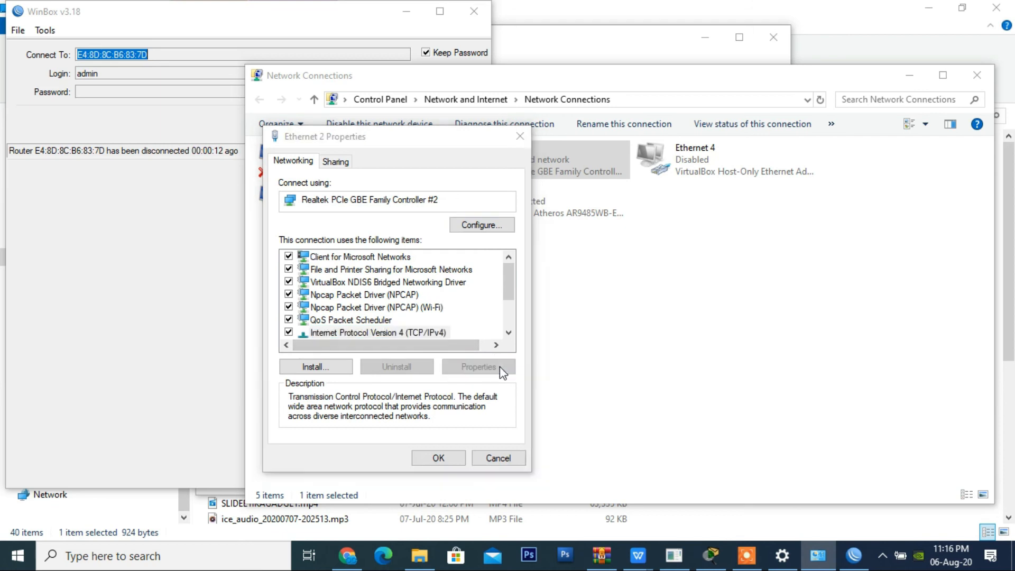
pyautogui.click(396, 285)
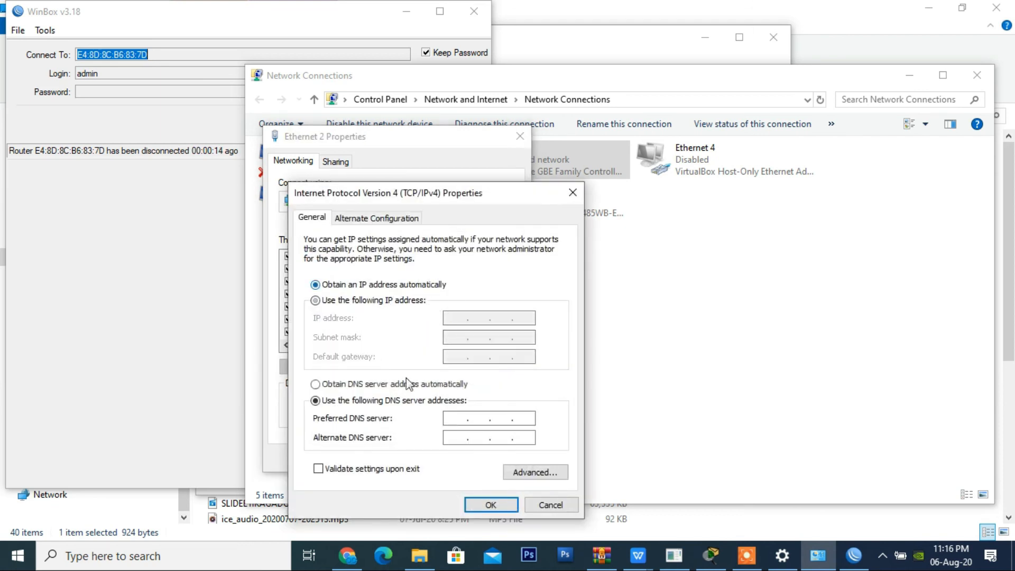
pyautogui.click(408, 384)
pyautogui.click(491, 504)
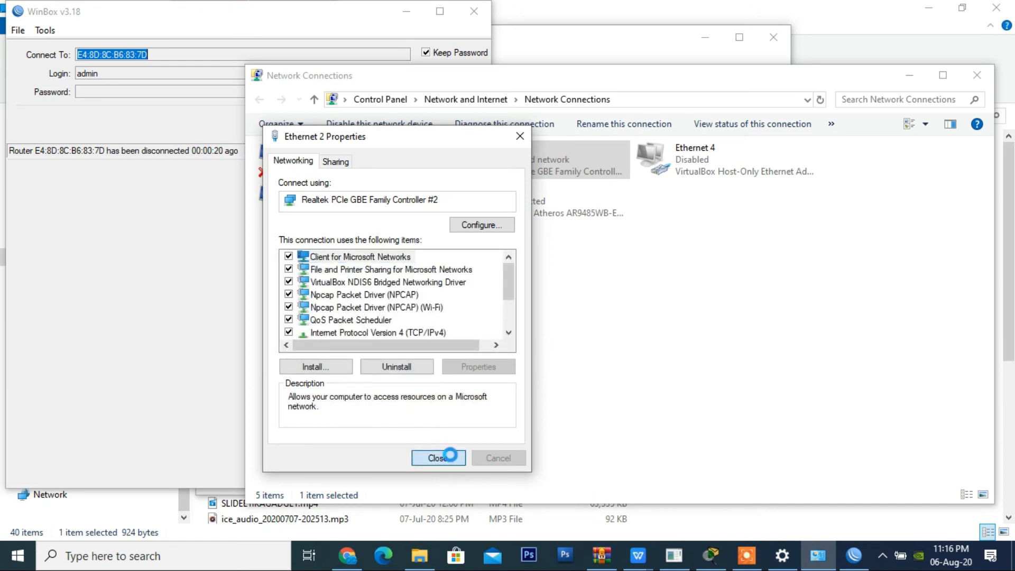
pyautogui.click(450, 456)
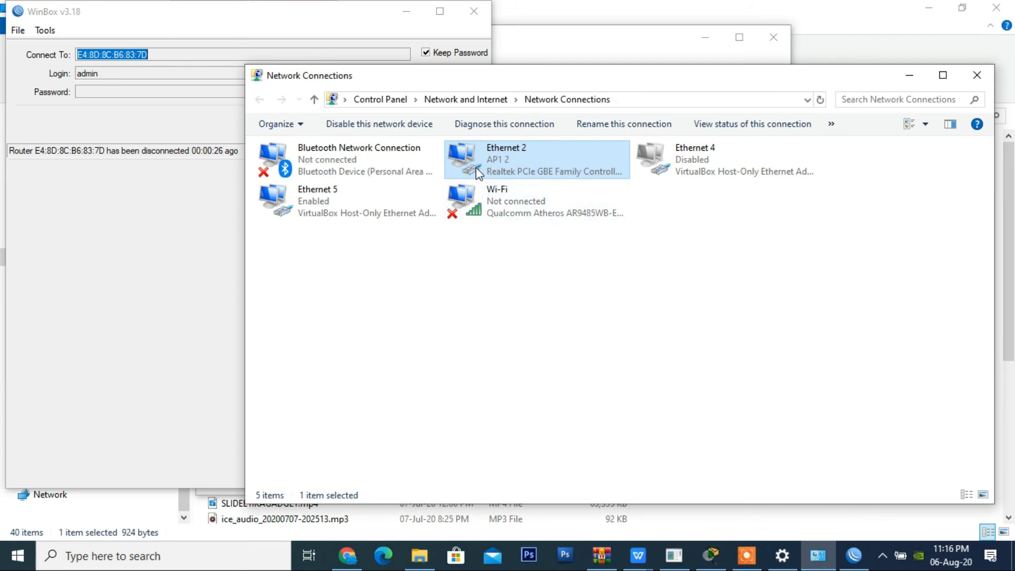
# Step: Examine Ethernet 2's connection details for its DHCP-assigned address, gateway and DNS servers, and close the status windows
pyautogui.doubleClick(476, 167)
pyautogui.click(429, 268)
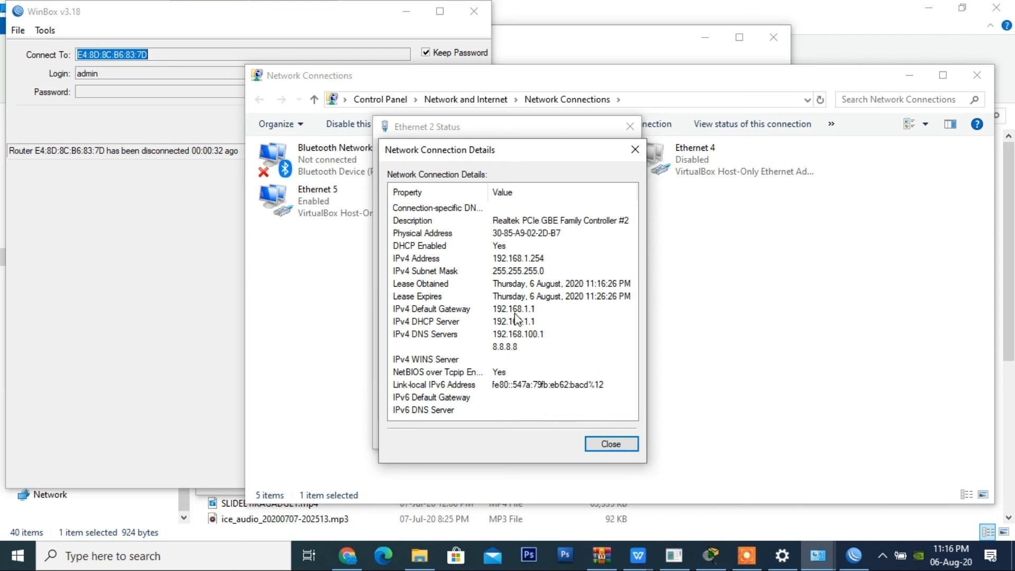
pyautogui.click(612, 444)
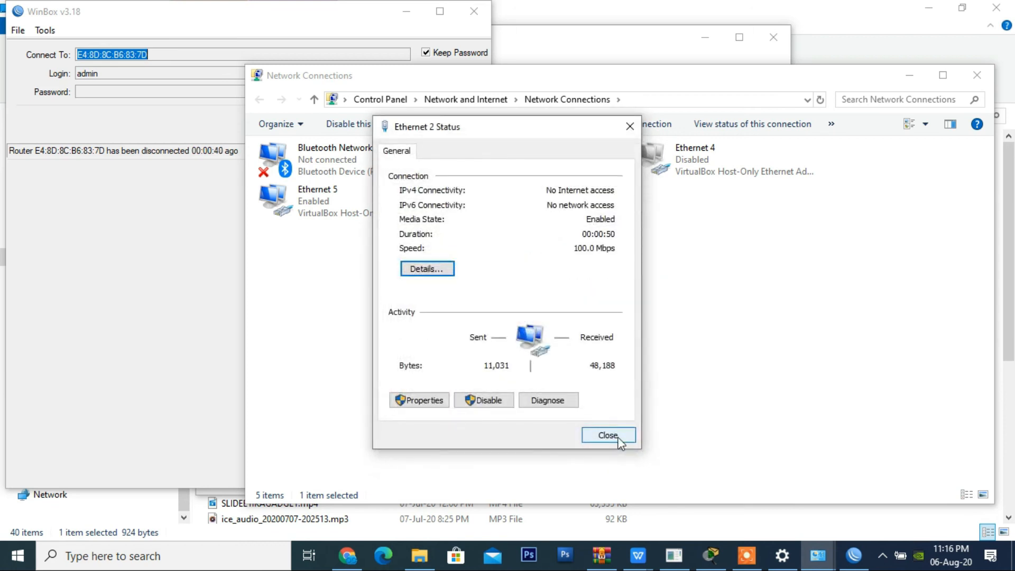
pyautogui.click(617, 438)
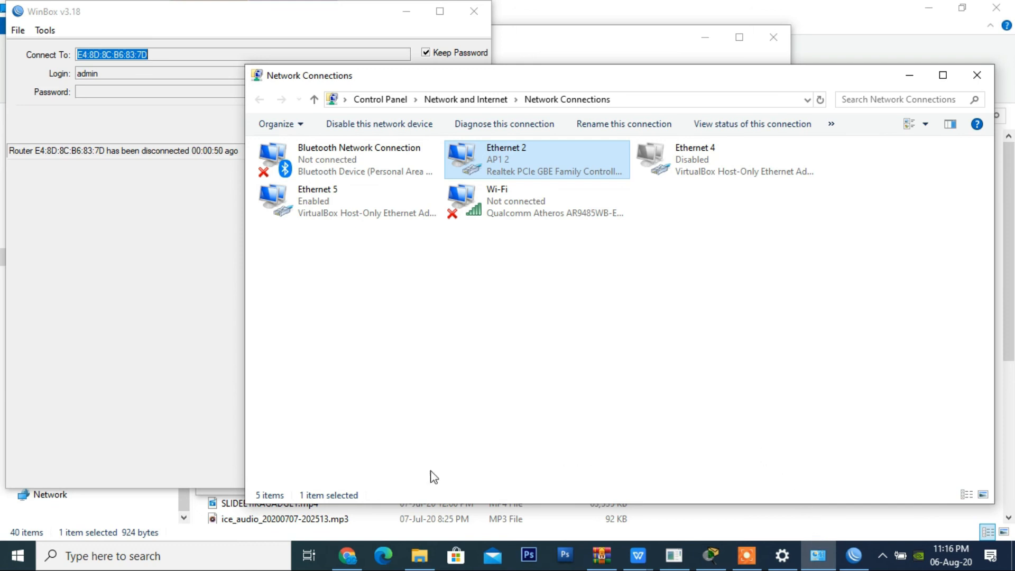
pyautogui.click(348, 555)
pyautogui.click(348, 555)
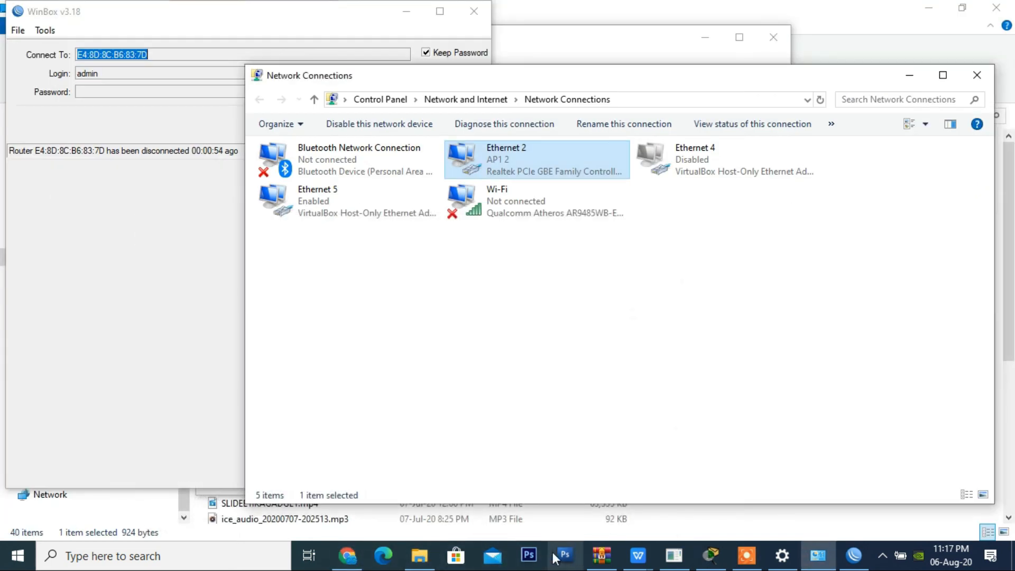
# Step: Test internet access by pinging google.com from a Windows command prompt, and close the prompt
pyautogui.press('super+r')
pyautogui.write('cmd')
pyautogui.press('Return')
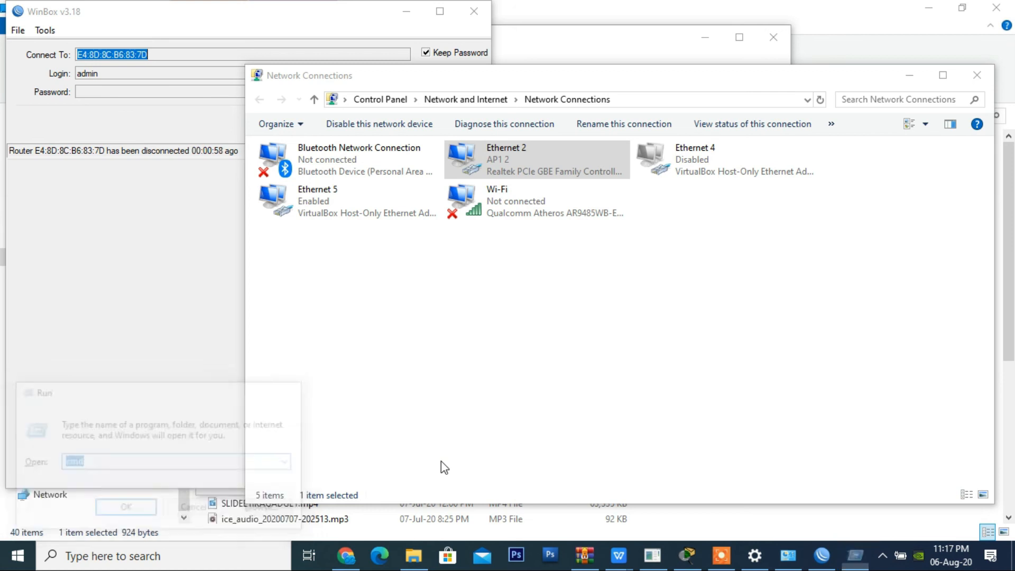
pyautogui.write('pi')
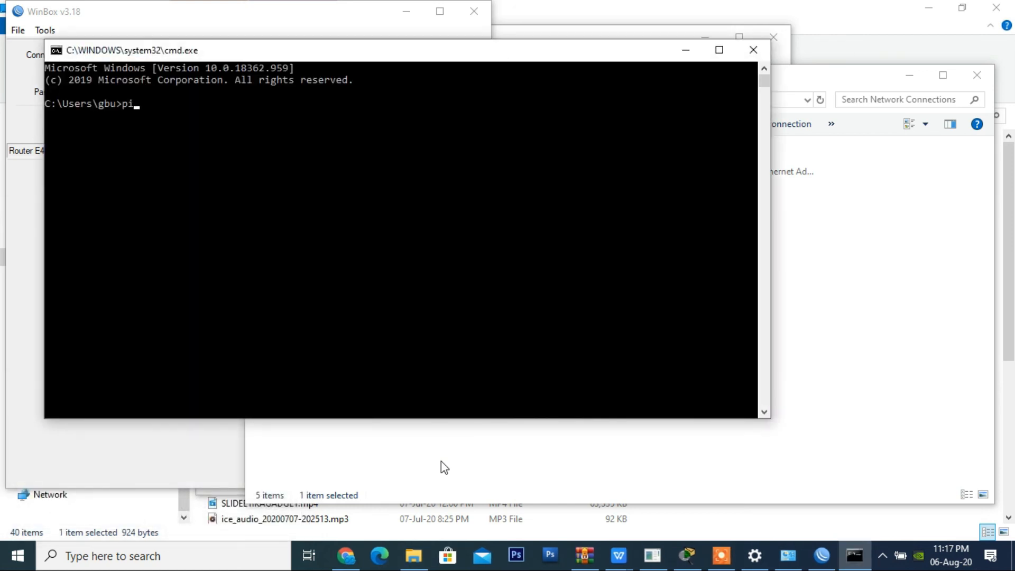
pyautogui.write('ng google.com')
pyautogui.press('Return')
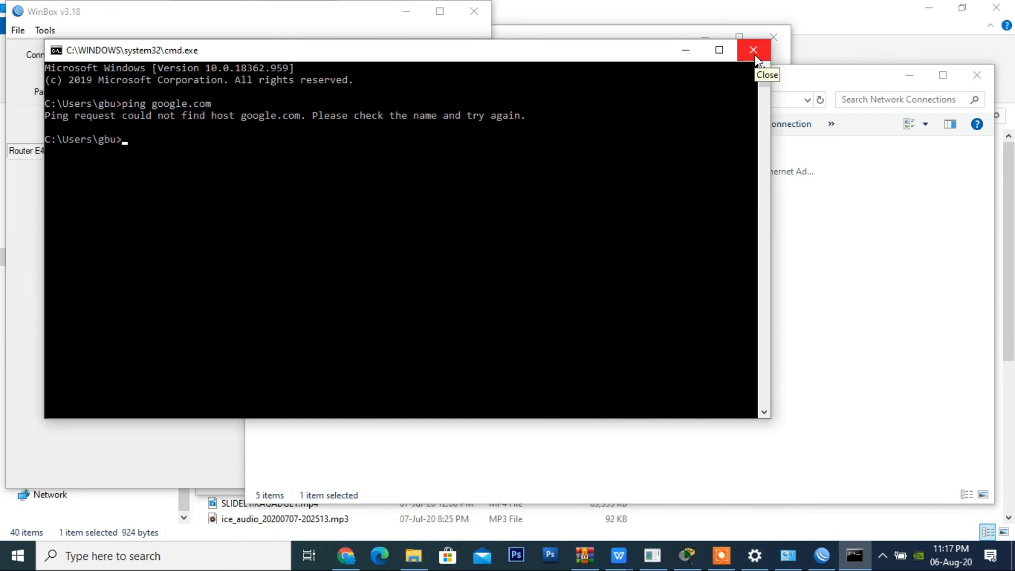
pyautogui.click(754, 53)
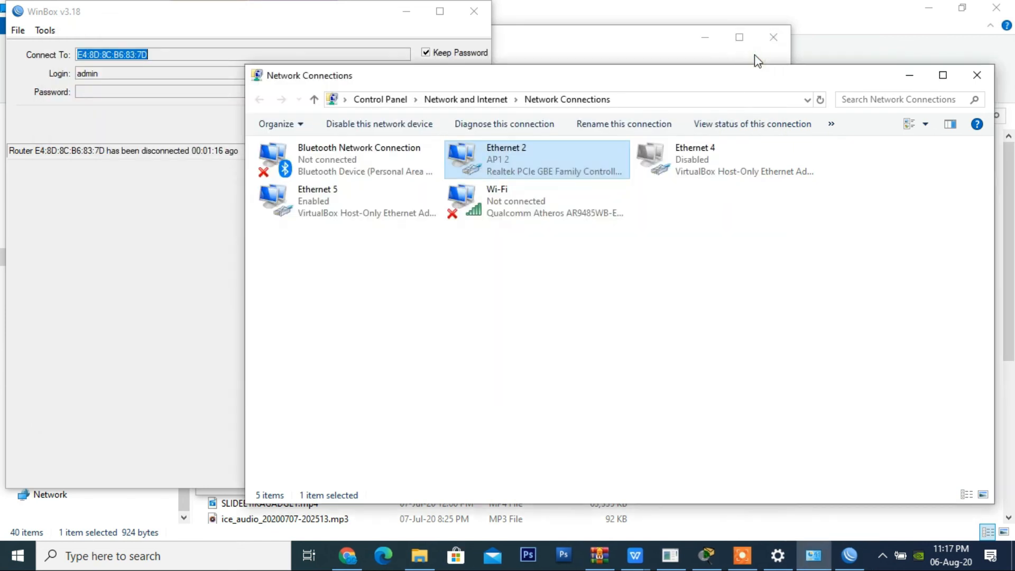
# Step: Close Network Connections, reconnect the dropped WinBox session to the router, and move the DHCP Server window slightly higher
pyautogui.click(976, 79)
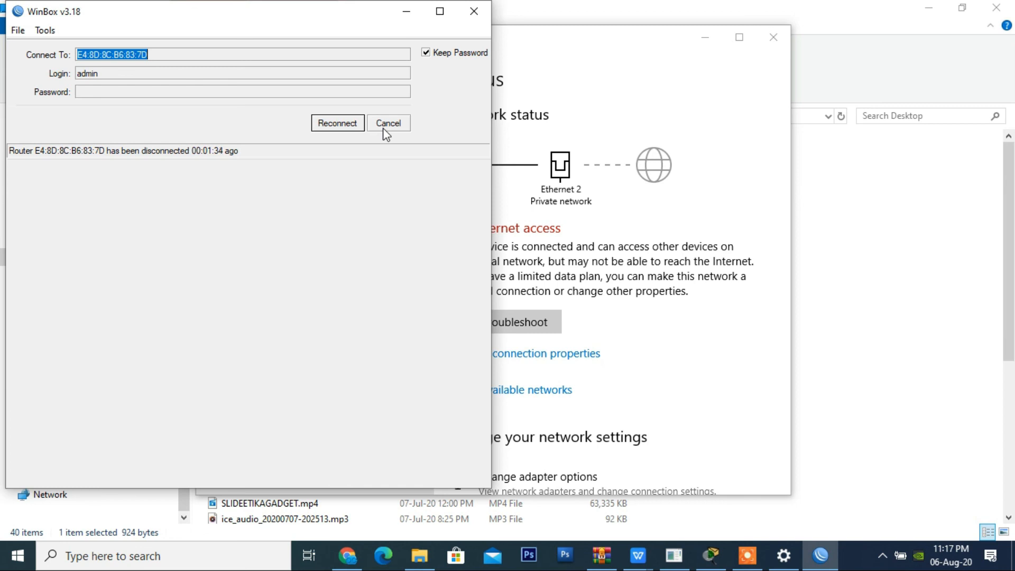
pyautogui.click(337, 126)
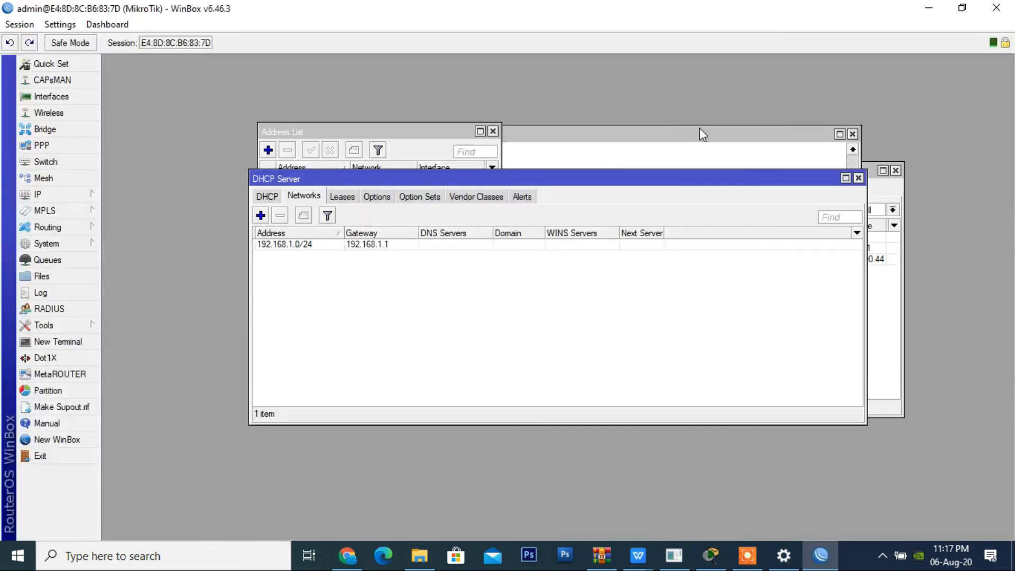
pyautogui.moveTo(688, 176); pyautogui.dragTo(690, 142)
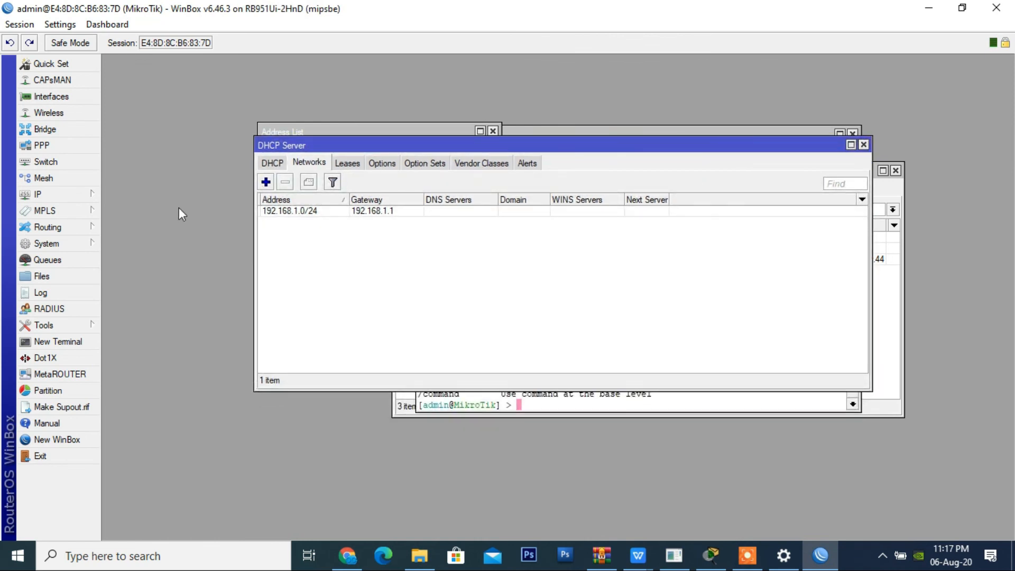
# Step: Start a new NAT rule in the router's IP firewall, keeping its chain as srcnat
pyautogui.click(84, 194)
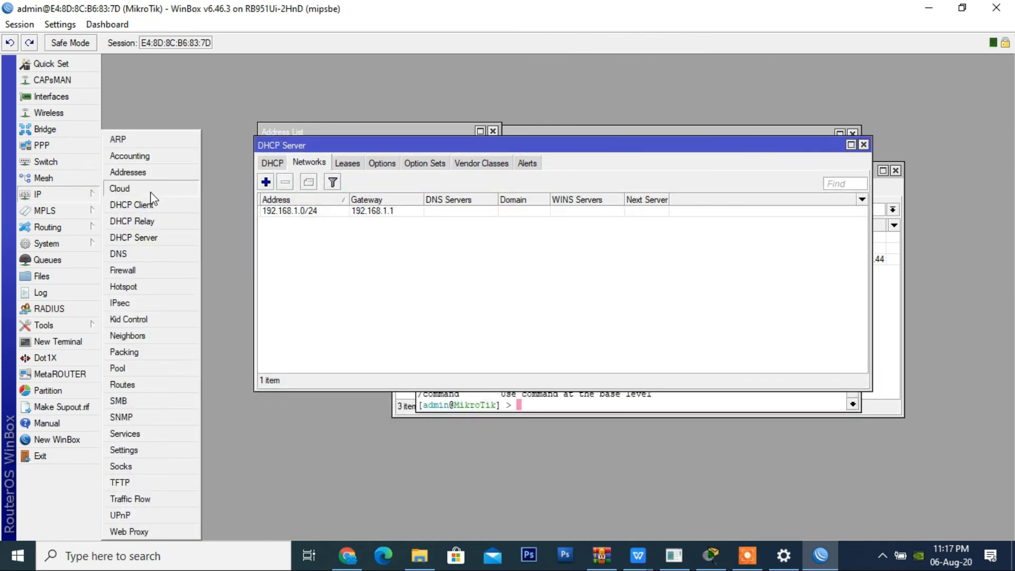
pyautogui.click(150, 272)
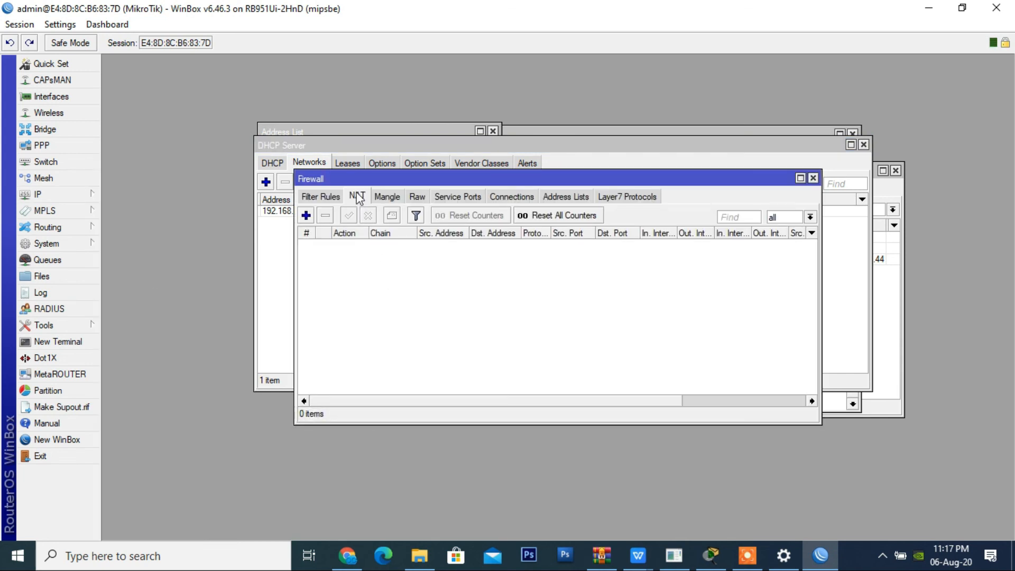
pyautogui.click(357, 196)
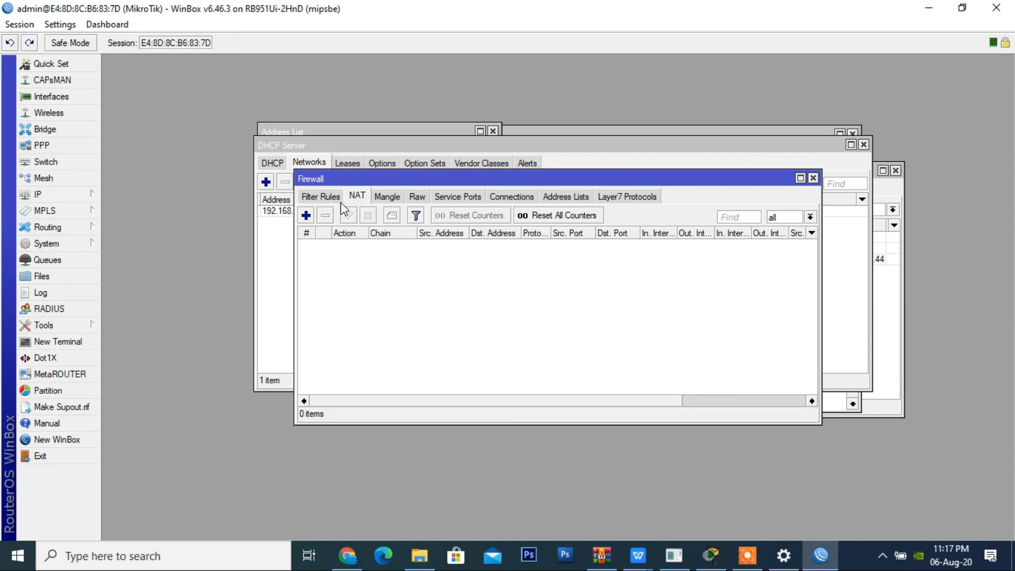
pyautogui.click(306, 216)
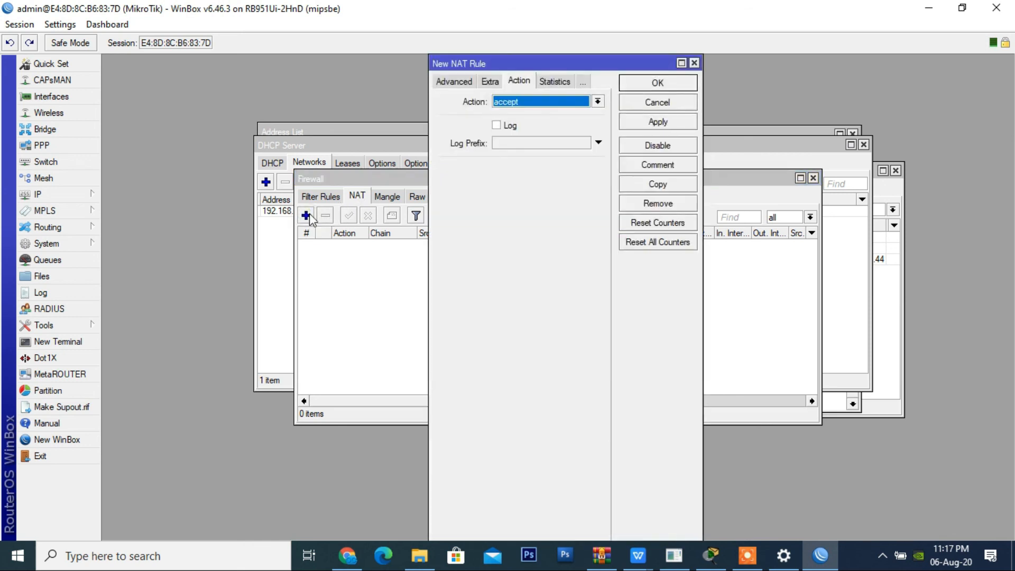
pyautogui.click(436, 82)
pyautogui.click(437, 81)
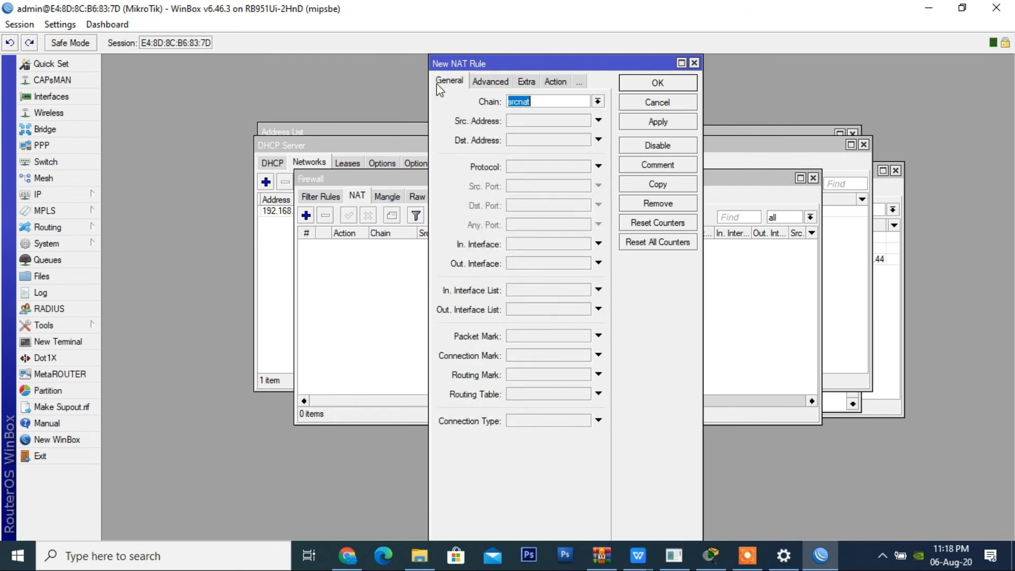
pyautogui.click(597, 102)
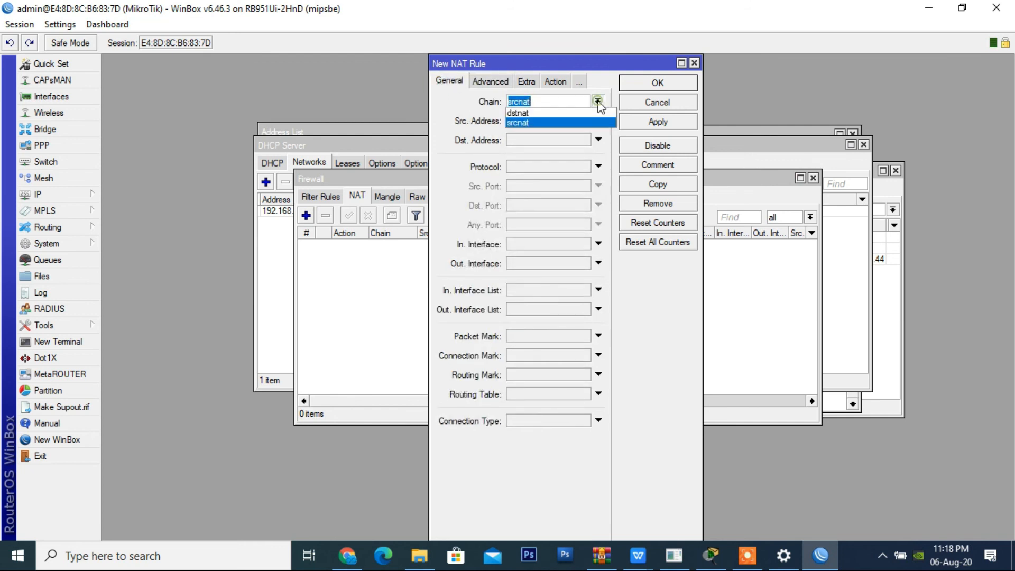
pyautogui.click(608, 82)
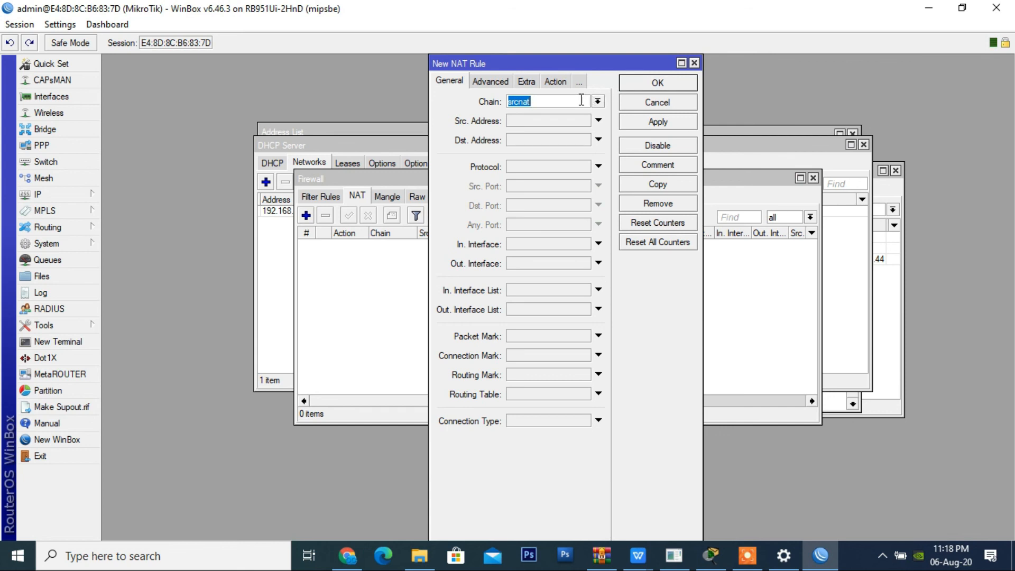
# Step: Set the new NAT rule's action to masquerade, and apply and save the rule
pyautogui.click(559, 83)
pyautogui.click(560, 98)
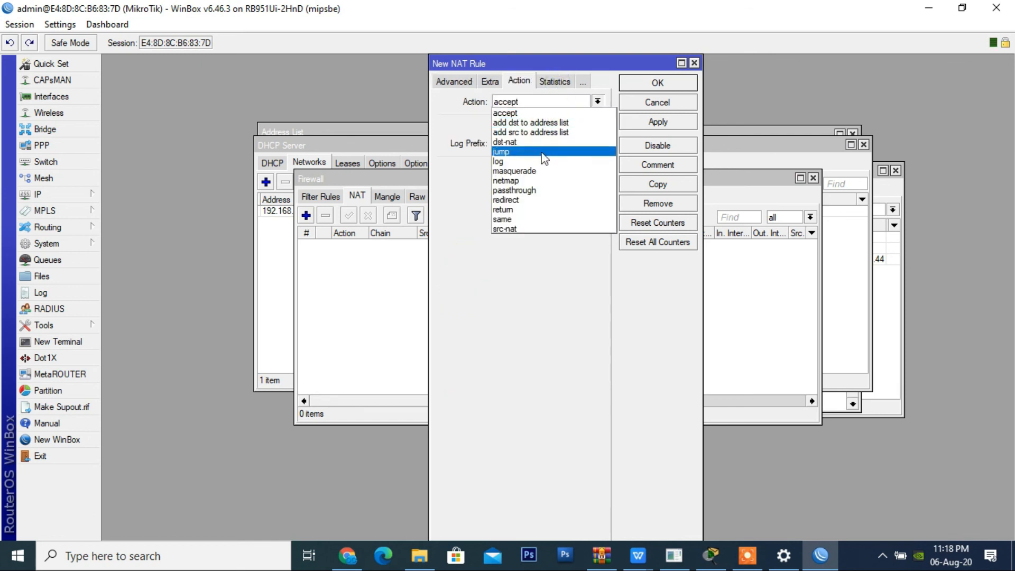
pyautogui.click(543, 171)
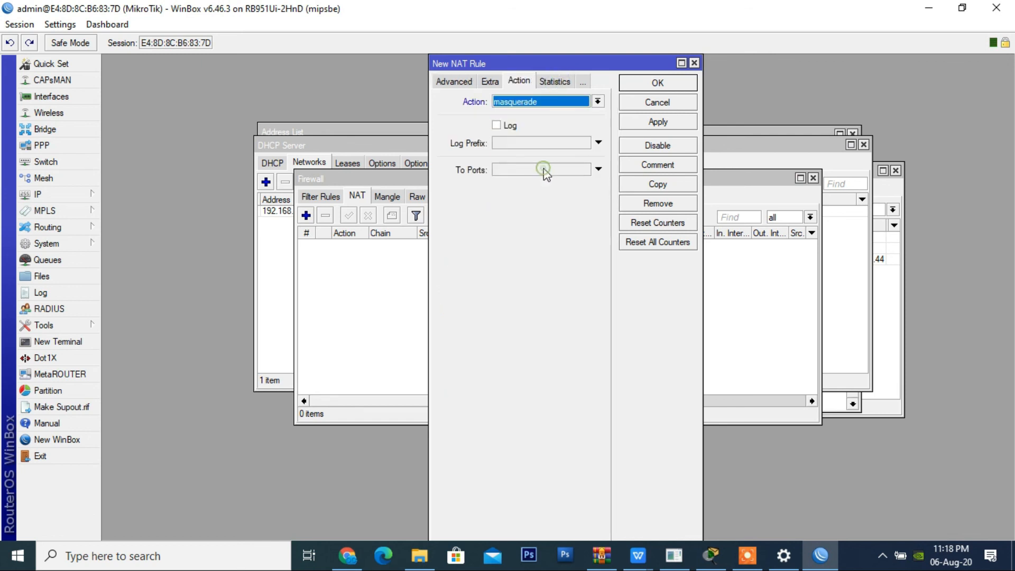
pyautogui.click(669, 125)
pyautogui.click(669, 84)
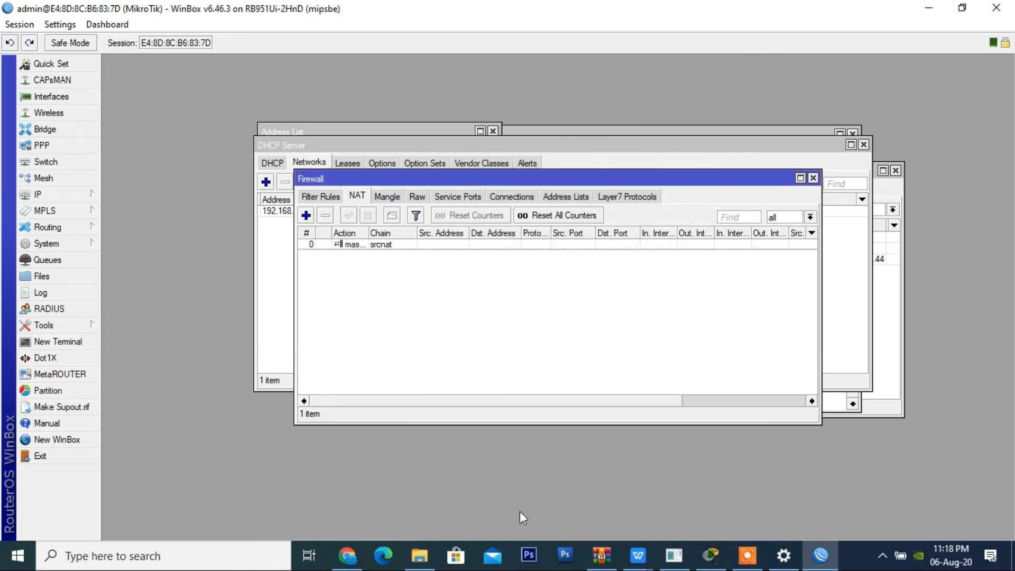
pyautogui.click(111, 561)
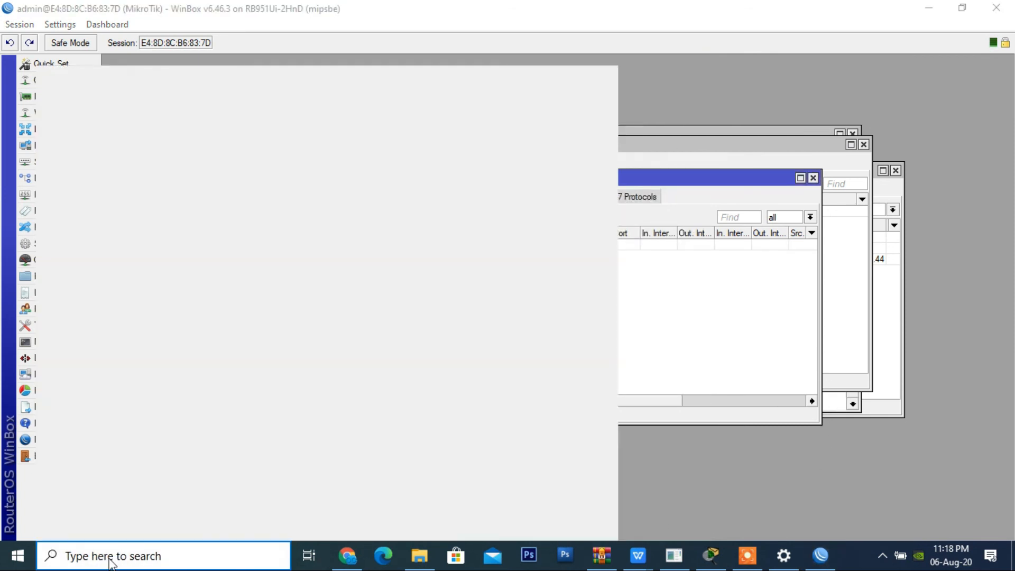
pyautogui.write('cmd')
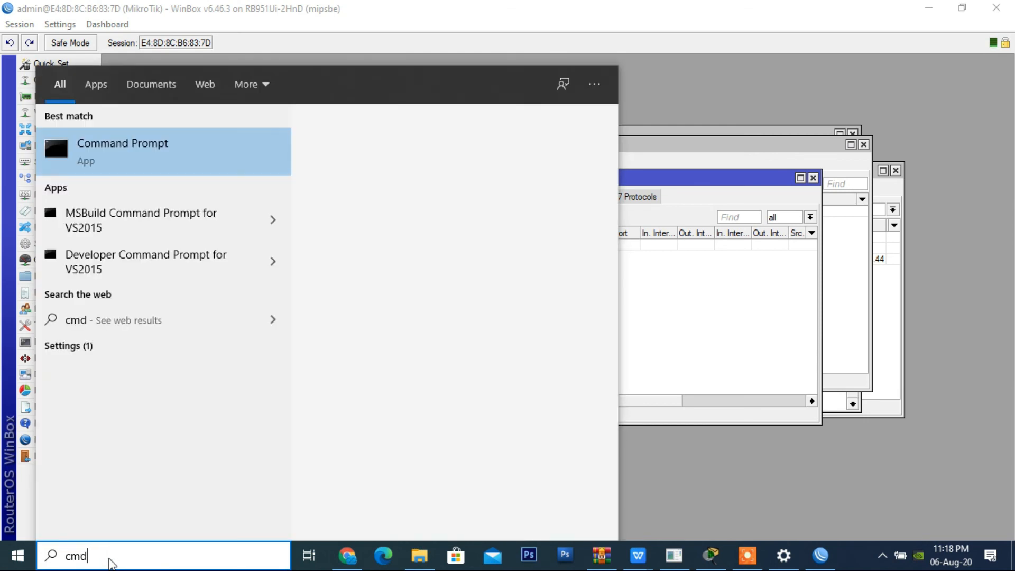
pyautogui.click(684, 344)
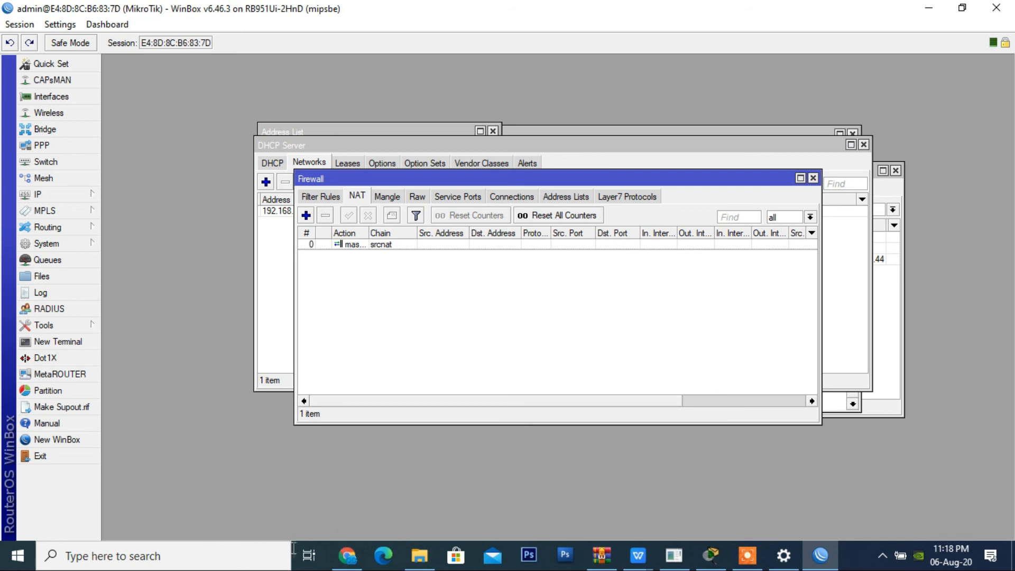
# Step: Switch to a Windows Command Prompt and ping google.com to test the PC's internet access
pyautogui.click(249, 562)
pyautogui.write('cmd')
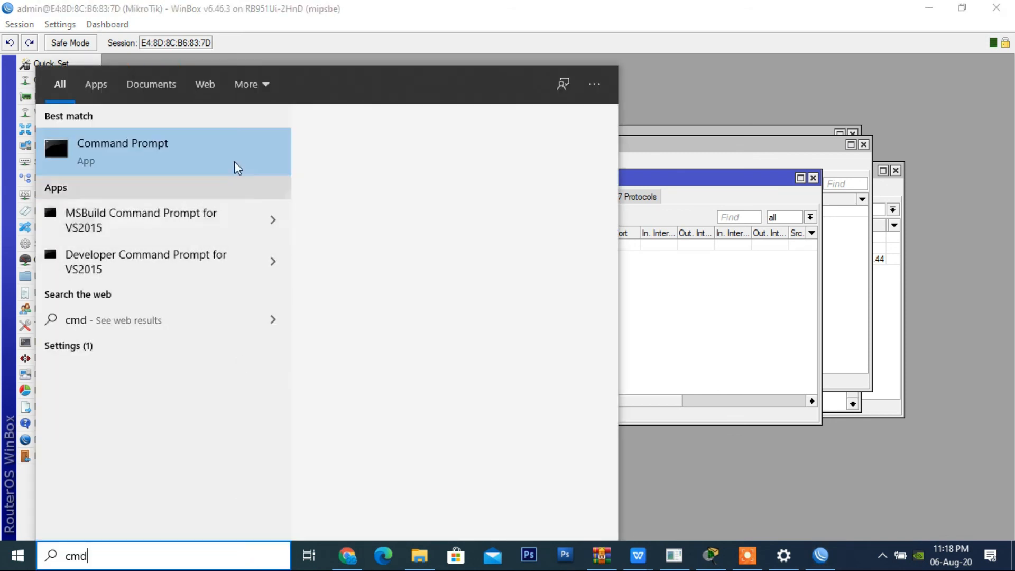
pyautogui.click(234, 161)
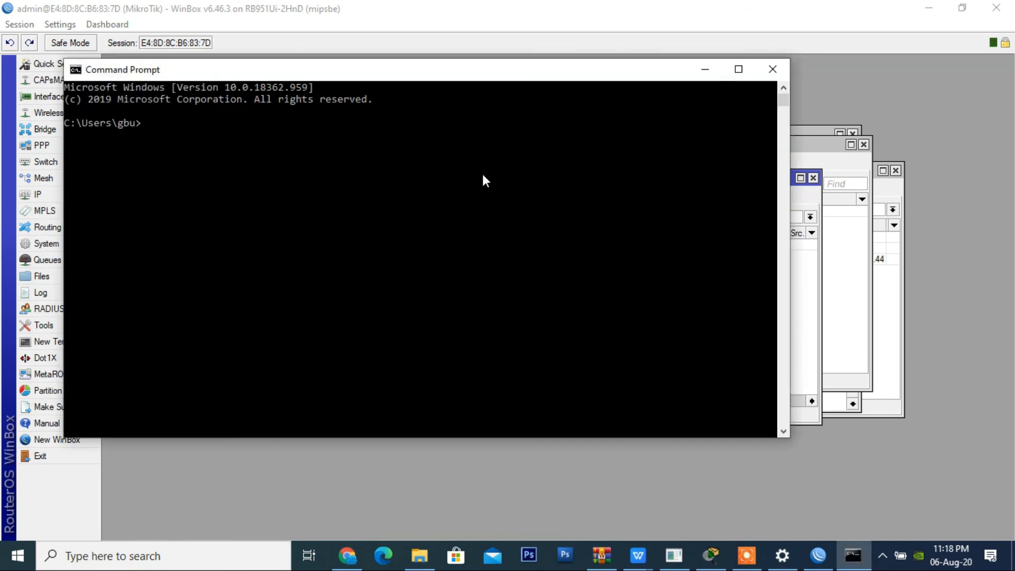
pyautogui.write('ping google.com')
pyautogui.press('Return')
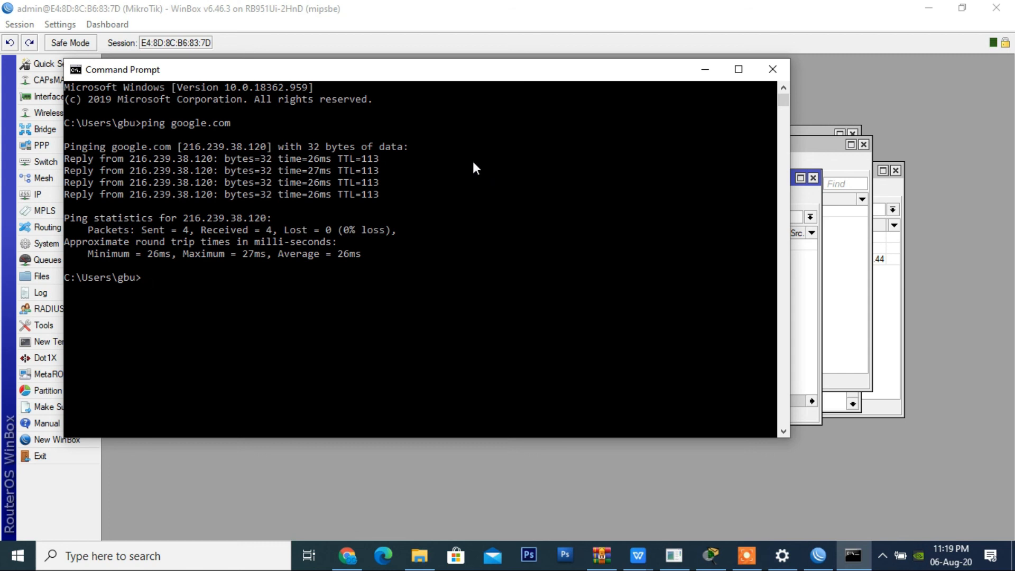
pyautogui.click(740, 564)
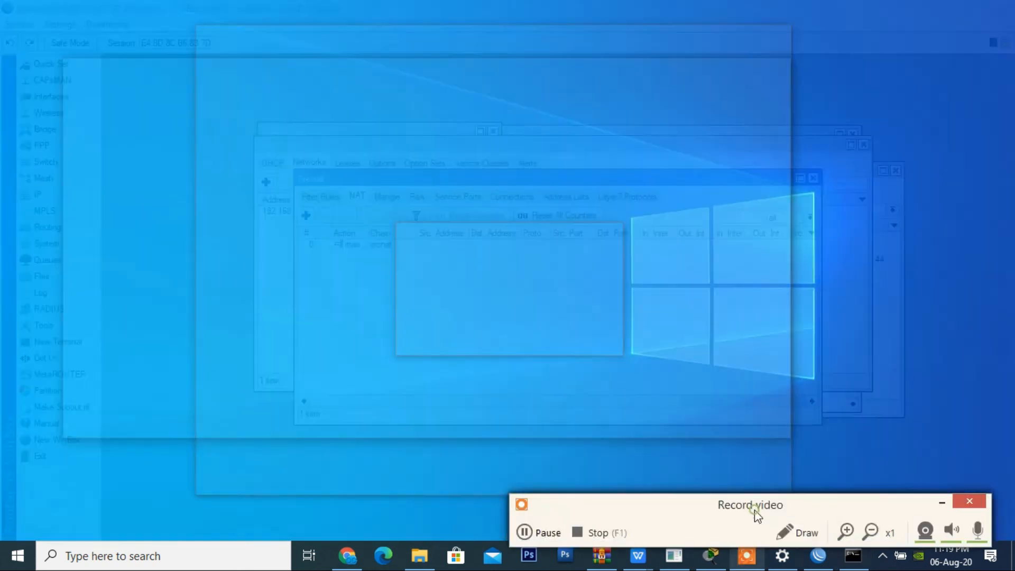